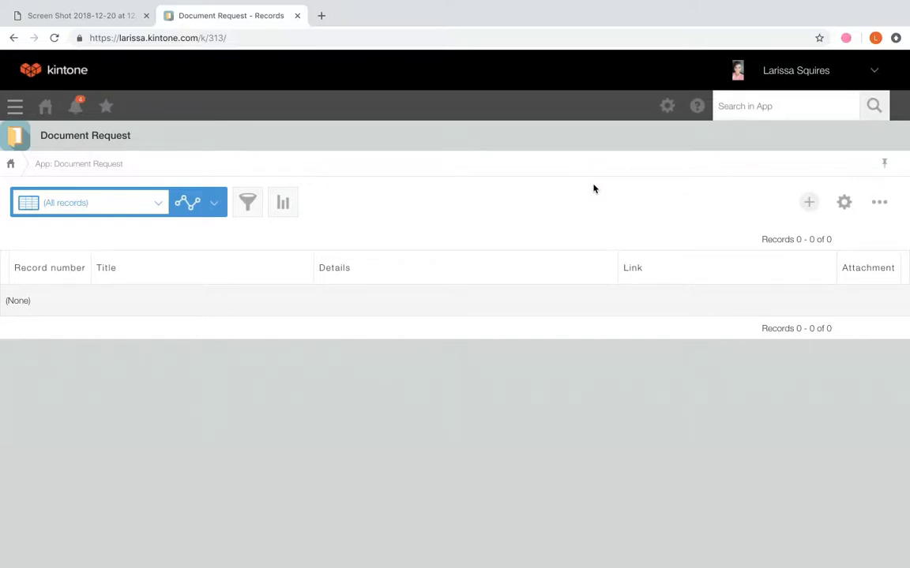
Open the Process Management settings of the Document Request app.
{"action": "left_click", "coordinate": [845, 207]}
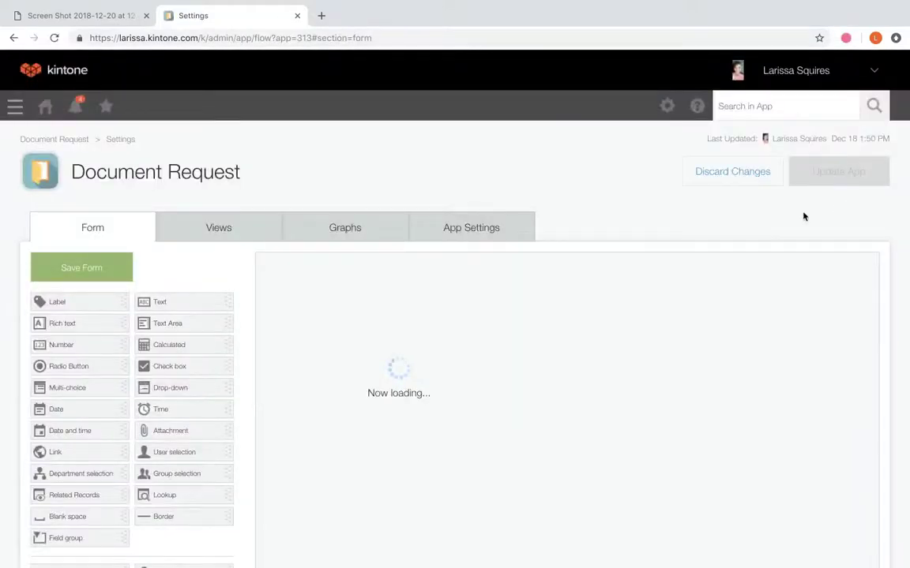
{"action": "left_click", "coordinate": [466, 233]}
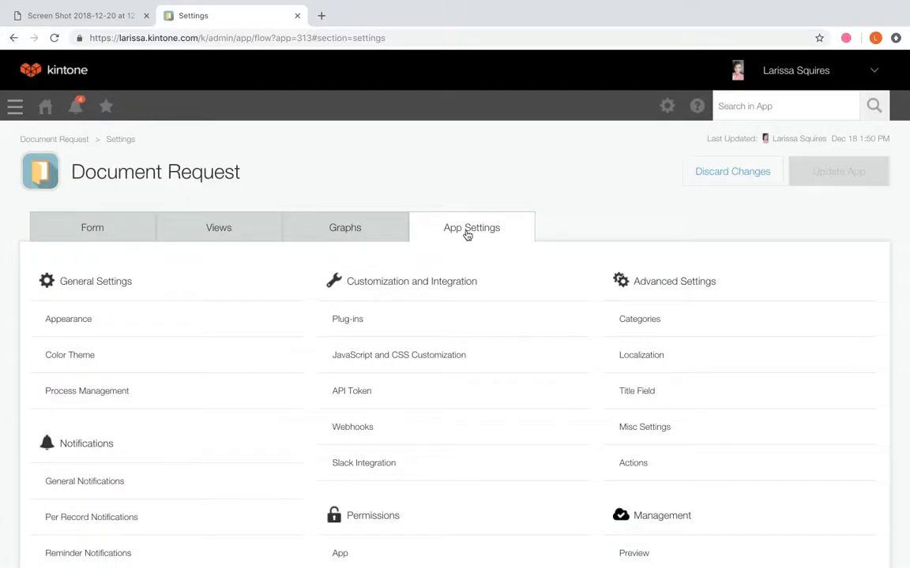
{"action": "left_click", "coordinate": [122, 394]}
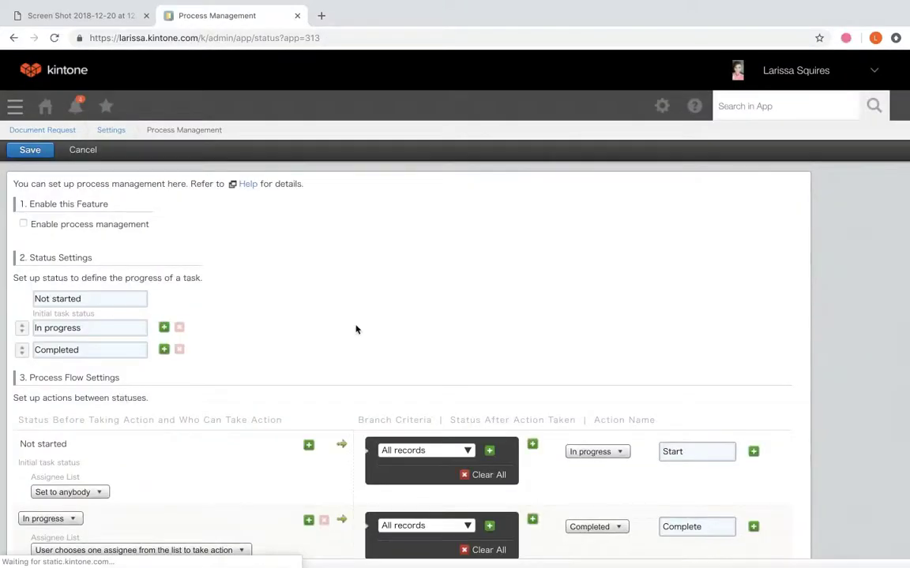
Remove the "In progress" status and clear the names of the initial and "Completed" statuses.
{"action": "scroll", "coordinate": [355, 330], "scroll_direction": "down", "scroll_amount": 2}
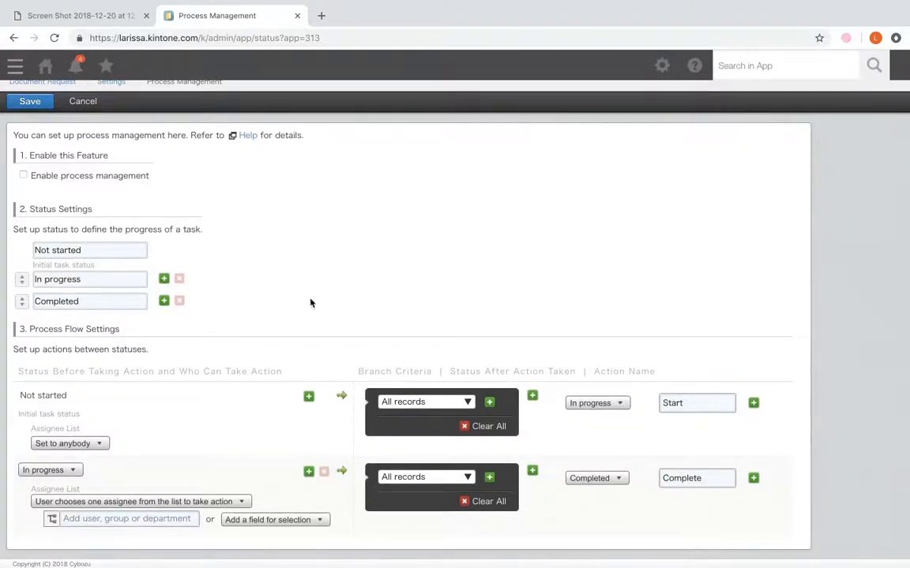
{"action": "left_click", "coordinate": [179, 279]}
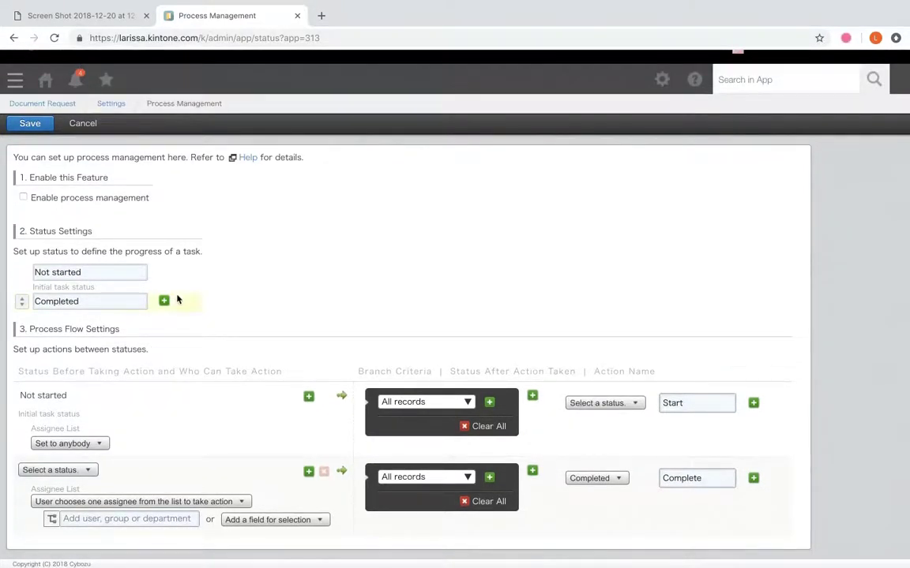
{"action": "double_click", "coordinate": [128, 301]}
{"action": "key", "text": "BackSpace"}
{"action": "double_click", "coordinate": [75, 274]}
{"action": "key", "text": "BackSpace"}
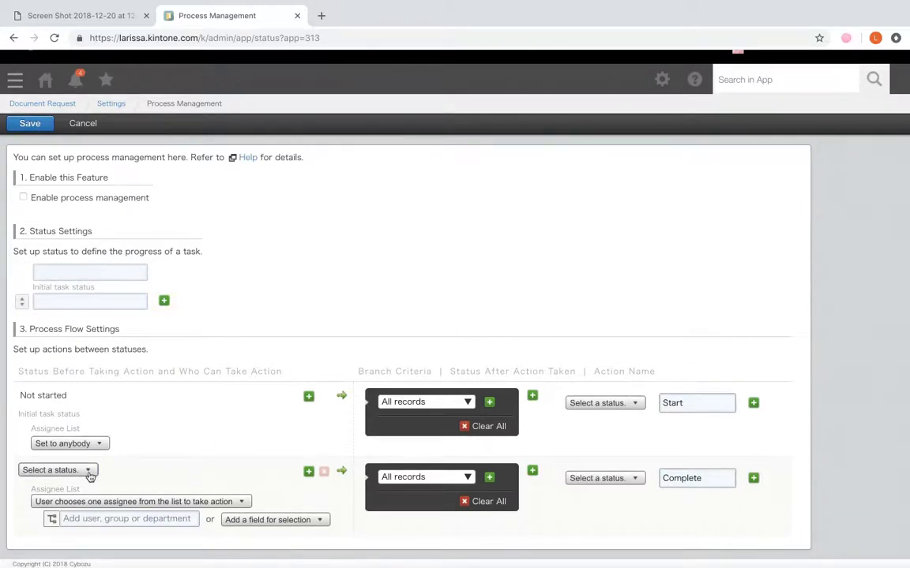
Delete the second process flow row and clear the action name of the remaining row.
{"action": "left_click", "coordinate": [324, 471]}
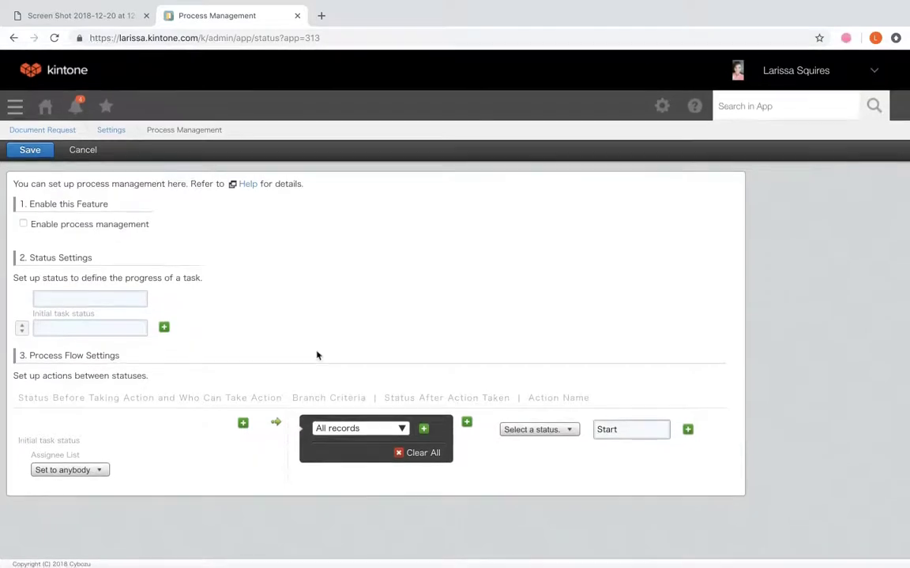
{"action": "double_click", "coordinate": [627, 428]}
{"action": "key", "text": "BackSpace"}
Consult the workflow diagram and name the initial status "Not Started" and the second status "Request is in Queue".
{"action": "left_click", "coordinate": [116, 14]}
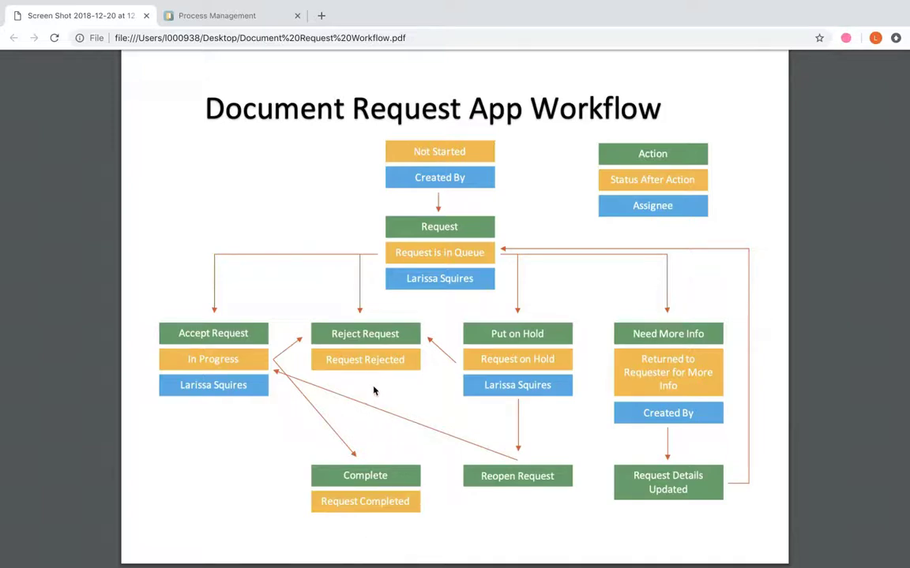
{"action": "left_click", "coordinate": [251, 19]}
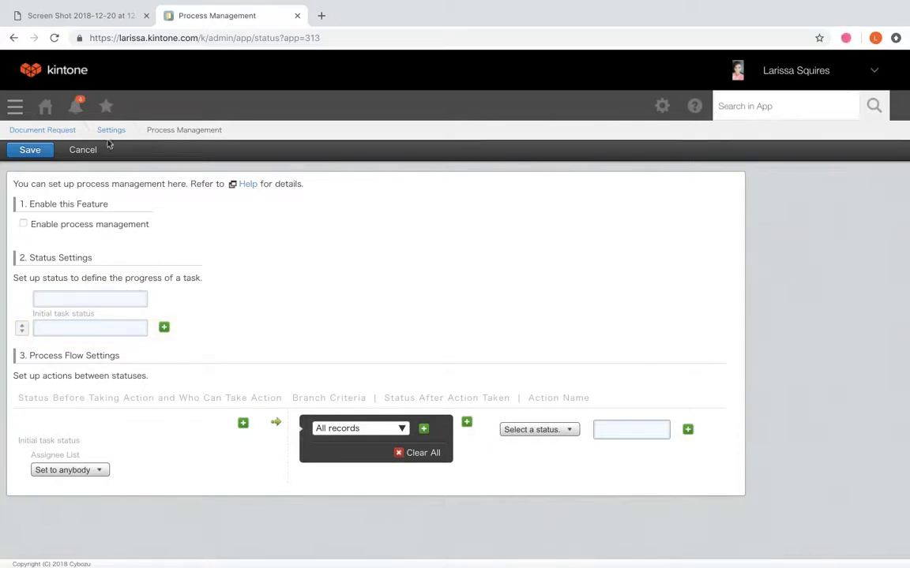
{"action": "left_click", "coordinate": [123, 18]}
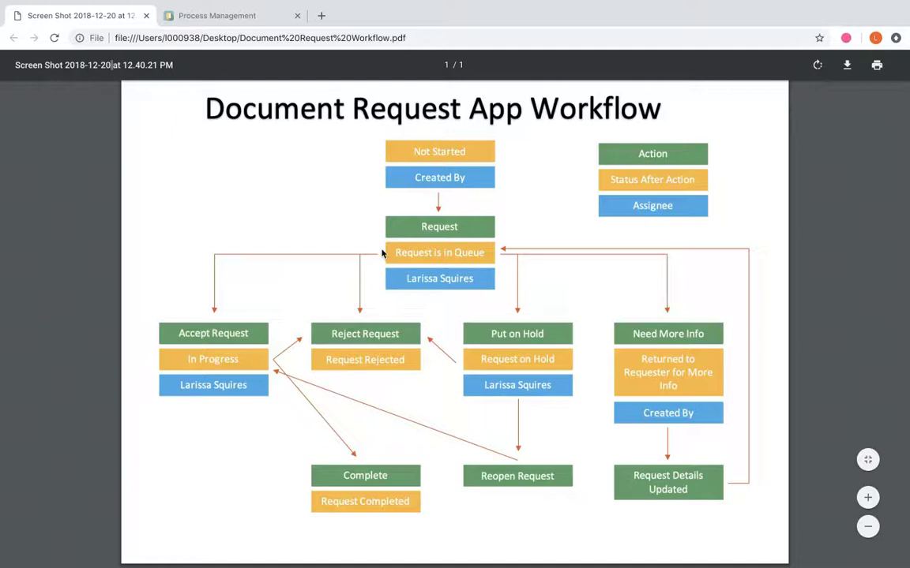
{"action": "left_click", "coordinate": [208, 9]}
{"action": "left_click", "coordinate": [115, 297]}
{"action": "type", "text": "Not Started"}
{"action": "left_click", "coordinate": [90, 327]}
{"action": "type", "text": "Request is in Queue"}
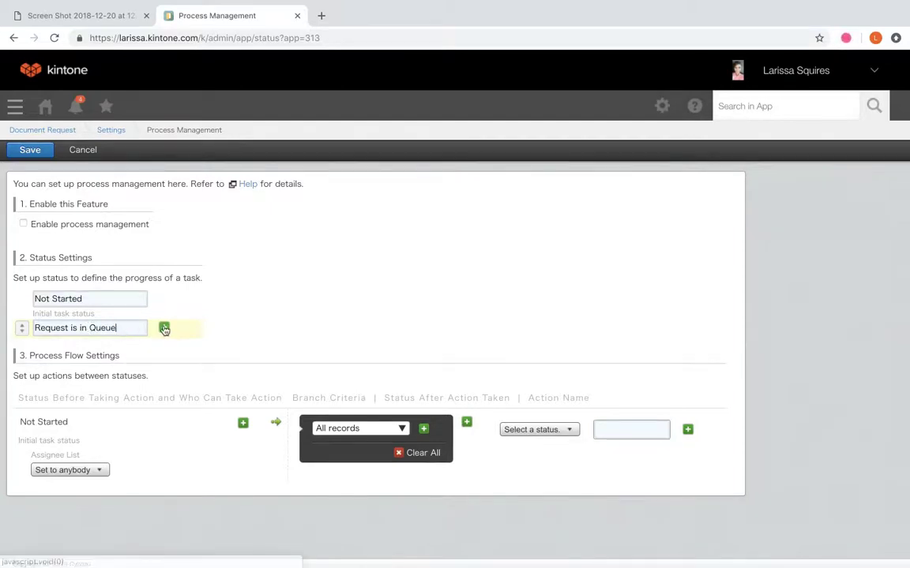
Add four status rows below "Request is in Queue" and name the first two "In Progress" and "Request Rejected".
{"action": "left_click", "coordinate": [164, 327]}
{"action": "left_click", "coordinate": [164, 327]}
{"action": "left_click", "coordinate": [165, 328]}
{"action": "left_click", "coordinate": [164, 327]}
{"action": "left_click", "coordinate": [127, 352]}
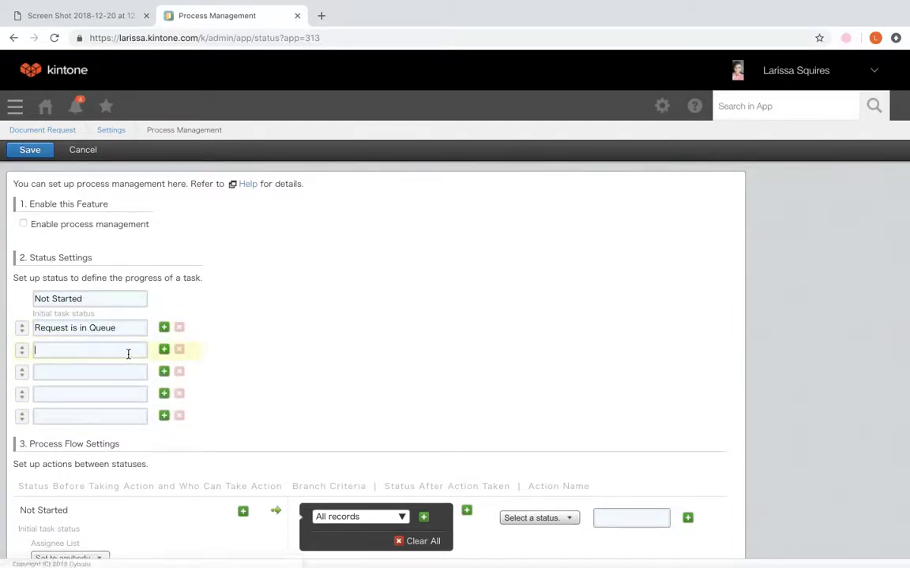
{"action": "type", "text": "In Progre"}
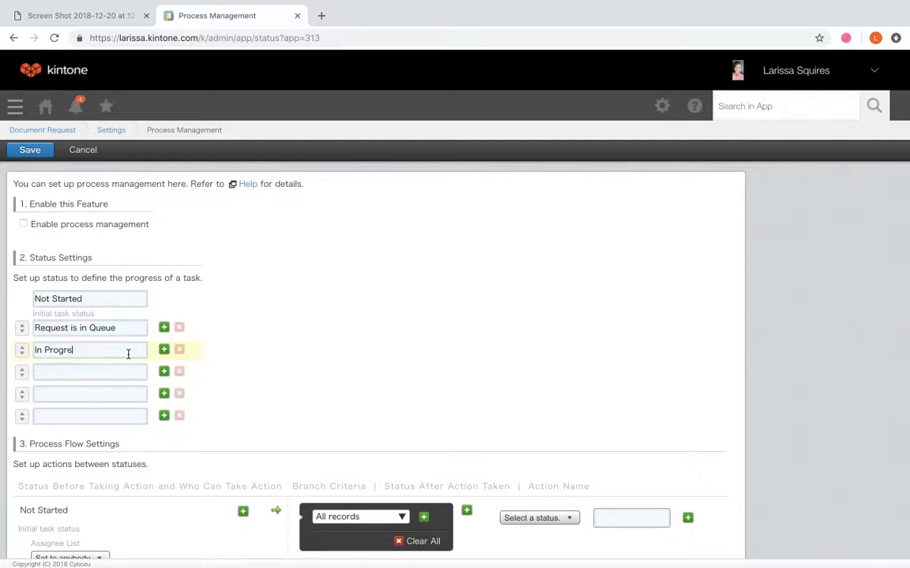
{"action": "type", "text": "ssRequest Rejected"}
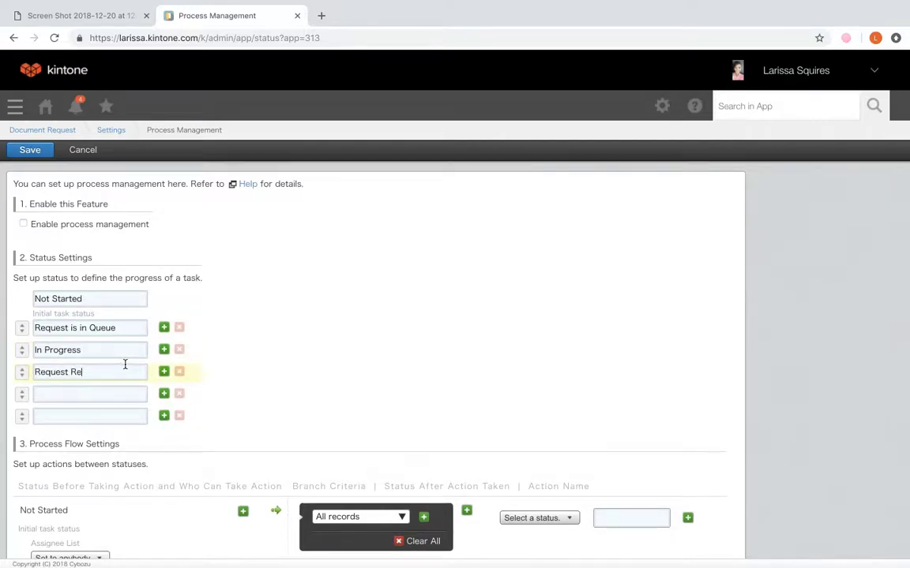
Name the two remaining blank statuses "Request on Hold" and "Returned to Requester for More Info".
{"action": "left_click", "coordinate": [118, 394]}
{"action": "type", "text": "Re"}
{"action": "left_click", "coordinate": [110, 396]}
{"action": "type", "text": "quest on "}
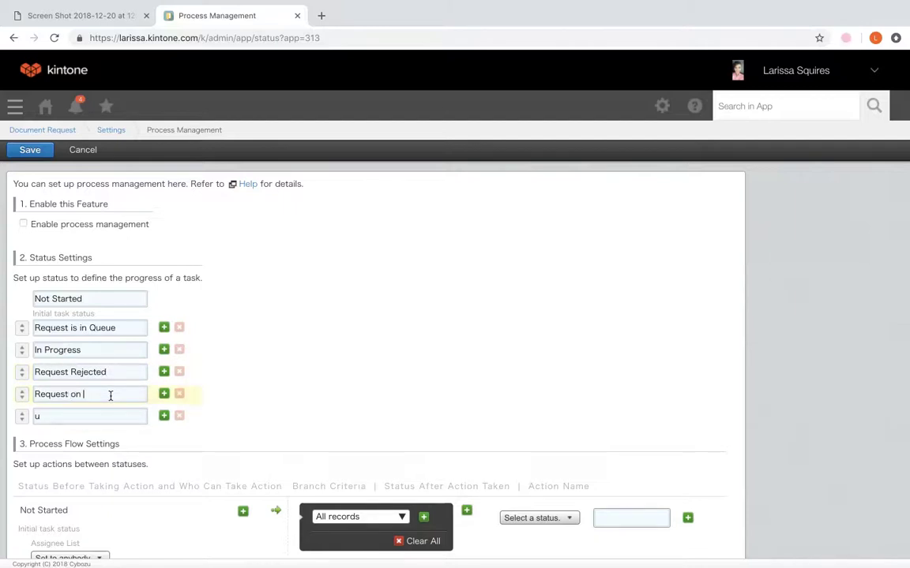
{"action": "type", "text": "Hold"}
{"action": "left_click", "coordinate": [105, 412]}
{"action": "type", "text": "Returned"}
{"action": "type", "text": " to Re"}
{"action": "type", "text": "quest"}
{"action": "type", "text": "er for More Info"}
Add one more status at the end of the list, named "Request Completed".
{"action": "left_click", "coordinate": [163, 415]}
{"action": "left_click", "coordinate": [130, 438]}
{"action": "type", "text": "Request Completed"}
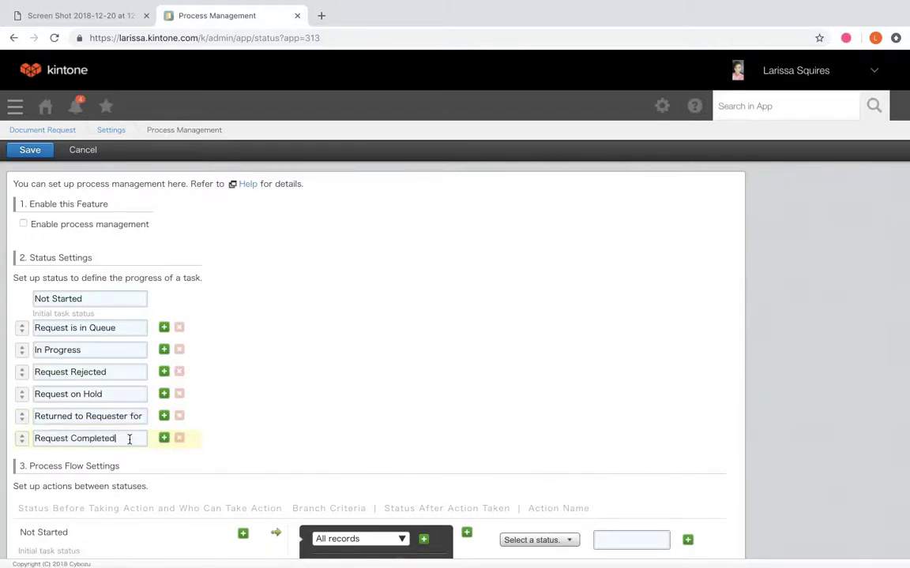
Set the assignee of the "Not Started" status to "Created by" in the process flow.
{"action": "scroll", "coordinate": [243, 450], "scroll_direction": "down", "scroll_amount": 1}
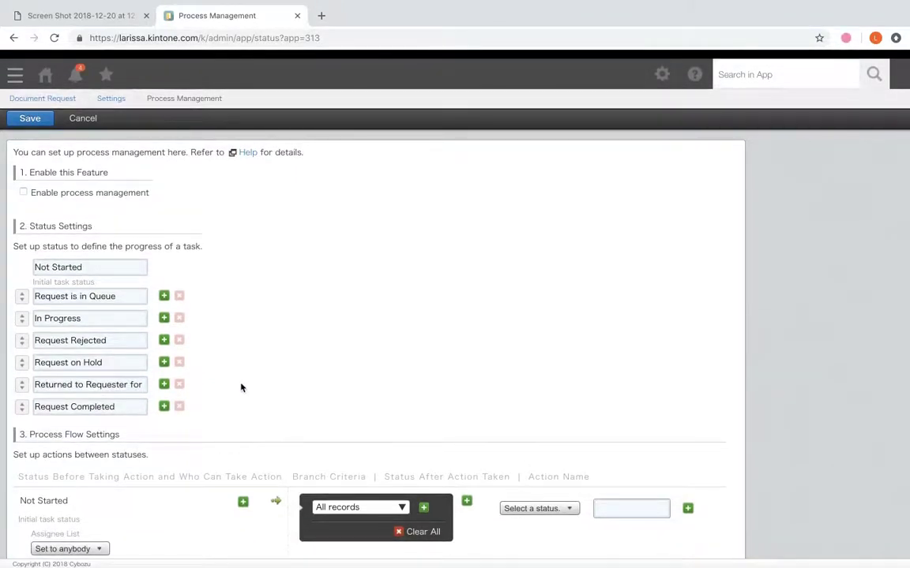
{"action": "scroll", "coordinate": [242, 388], "scroll_direction": "down", "scroll_amount": 1}
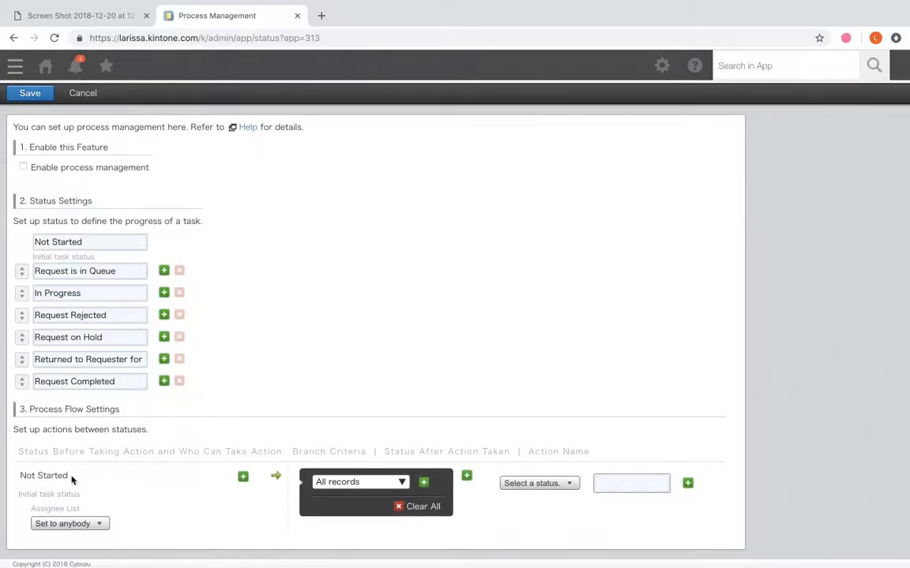
{"action": "left_click", "coordinate": [93, 523]}
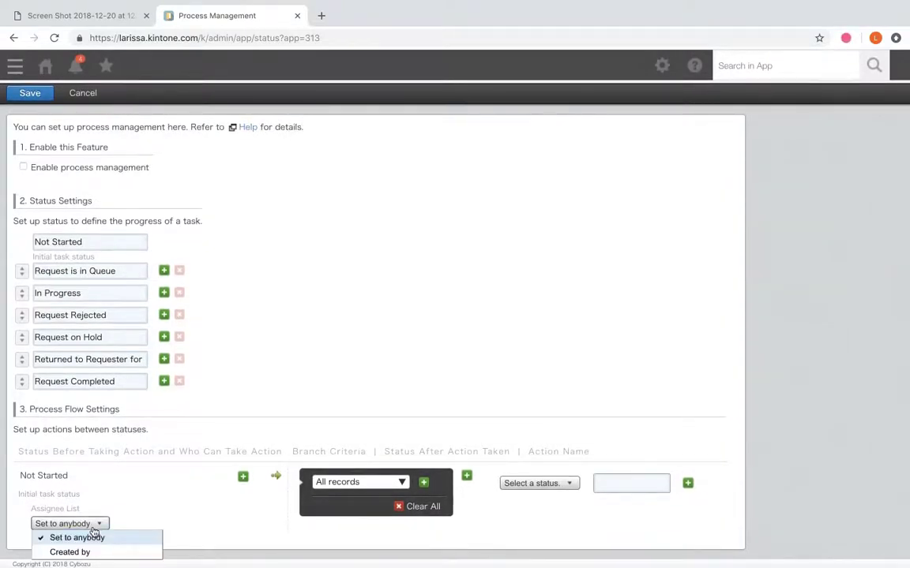
{"action": "left_click", "coordinate": [89, 553]}
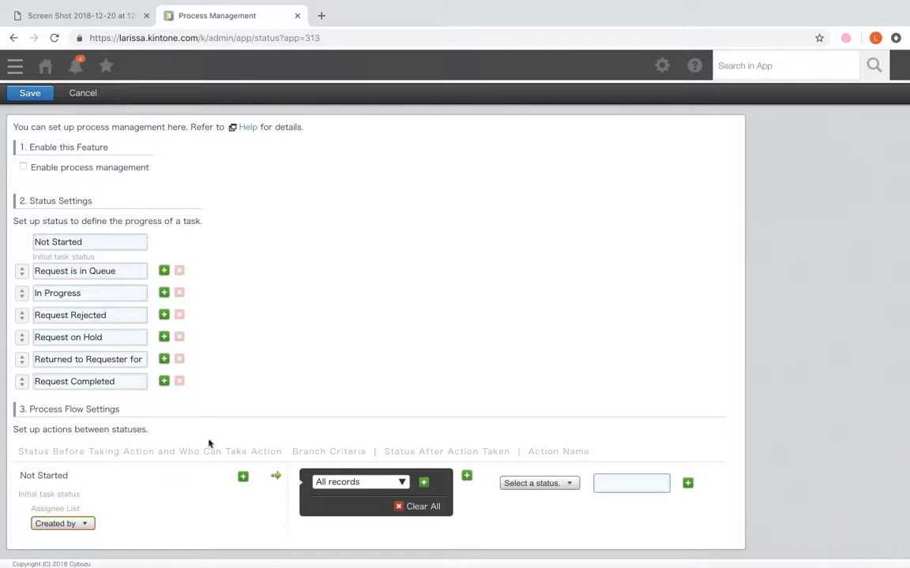
Check the workflow diagram and name the action of the "Not Started" status "Request".
{"action": "left_click", "coordinate": [121, 26]}
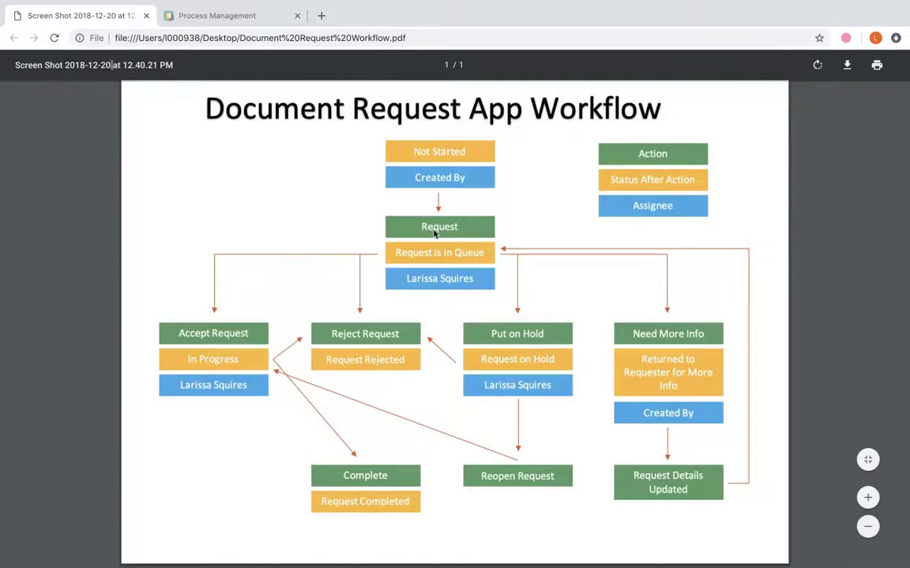
{"action": "left_click", "coordinate": [237, 16]}
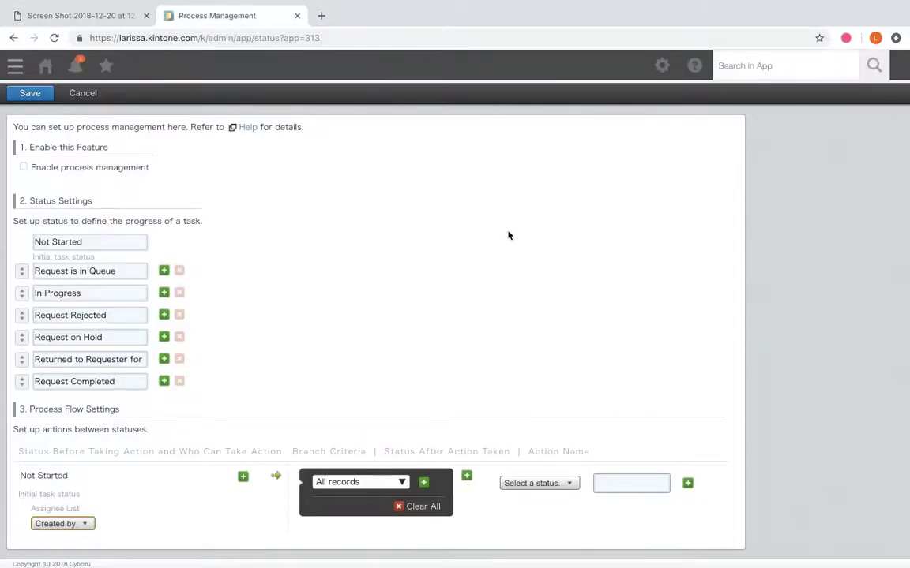
{"action": "left_click", "coordinate": [628, 483]}
{"action": "type", "text": "Request"}
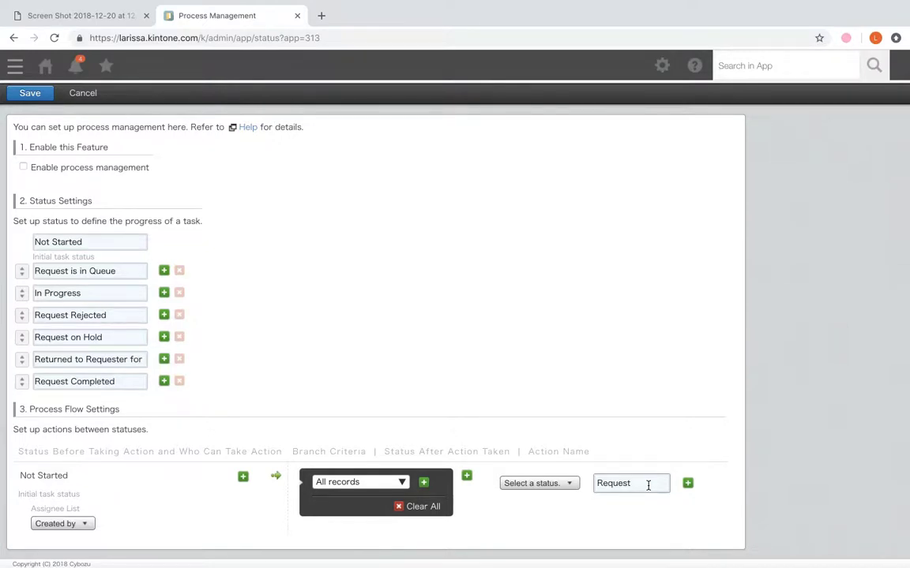
Check the diagram again and set the status after the "Request" action to "Request is in Queue".
{"action": "left_click", "coordinate": [63, 16]}
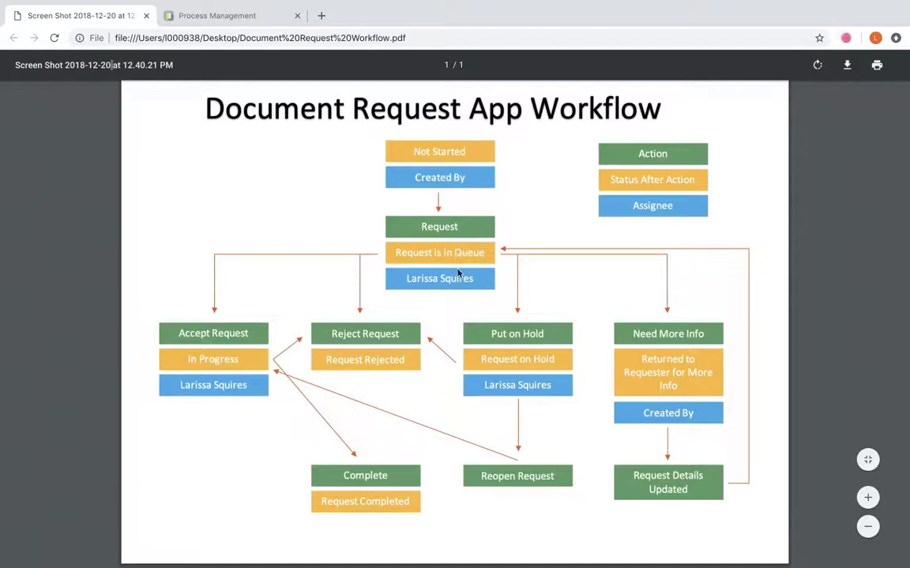
{"action": "left_click", "coordinate": [260, 14]}
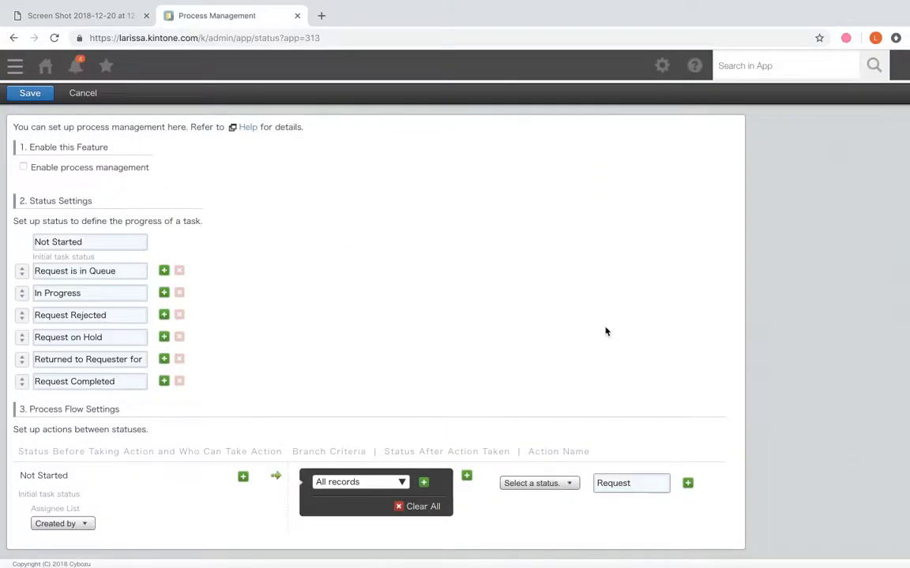
{"action": "left_click", "coordinate": [551, 484]}
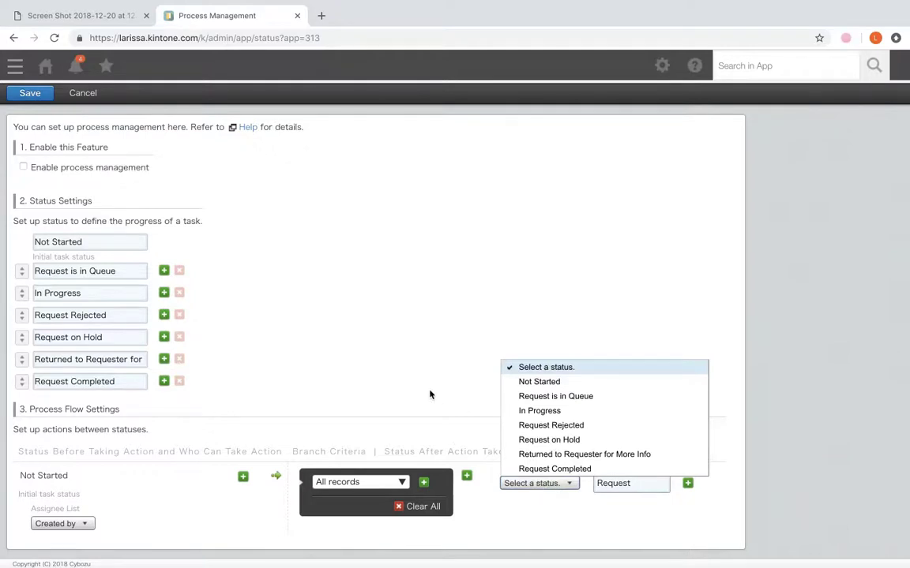
{"action": "left_click", "coordinate": [496, 439]}
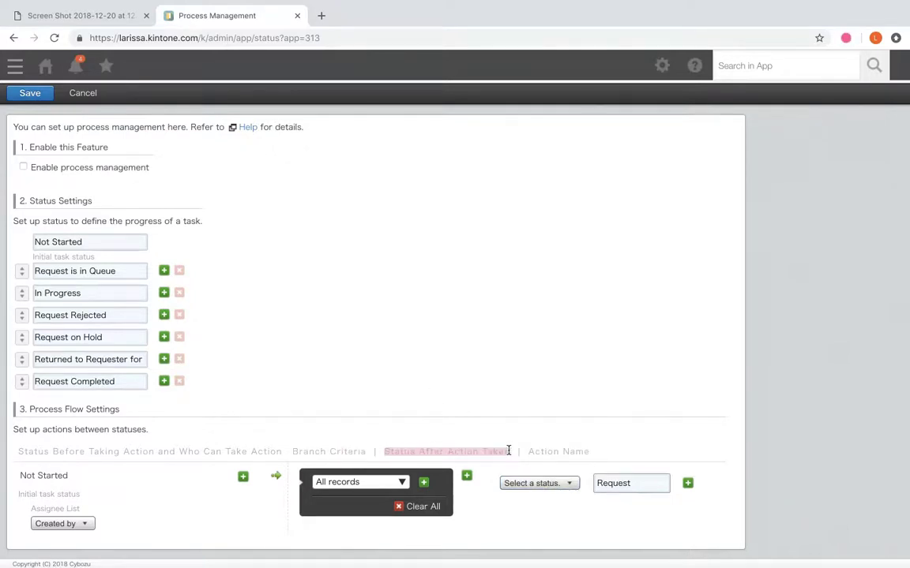
{"action": "left_click", "coordinate": [532, 485]}
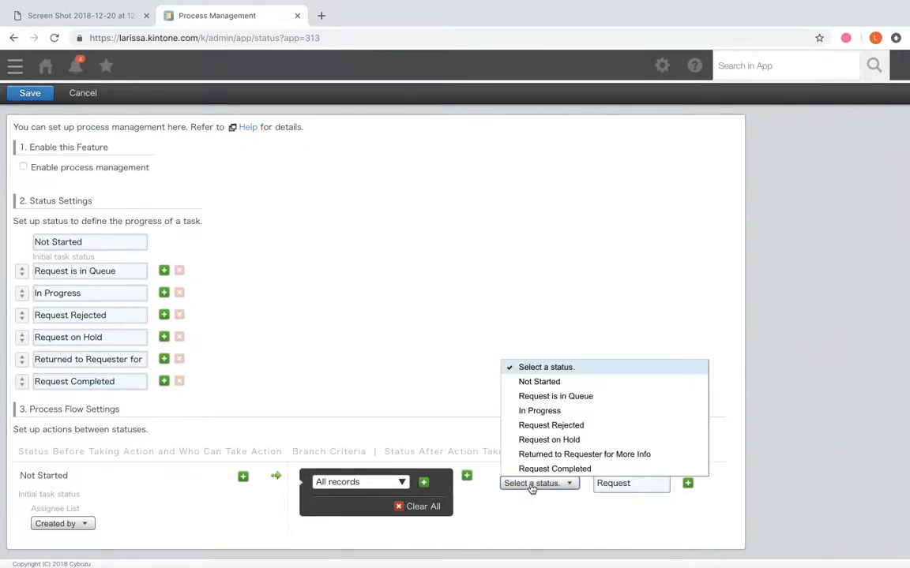
{"action": "left_click", "coordinate": [565, 398]}
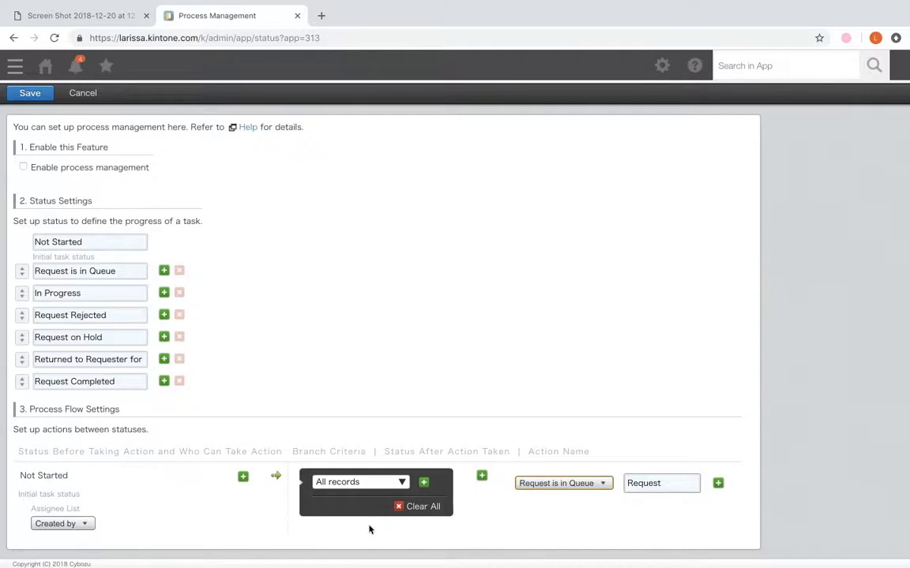
Add a process flow row for the "Request is in Queue" status and assign it to the user shown in the diagram.
{"action": "left_click", "coordinate": [244, 479]}
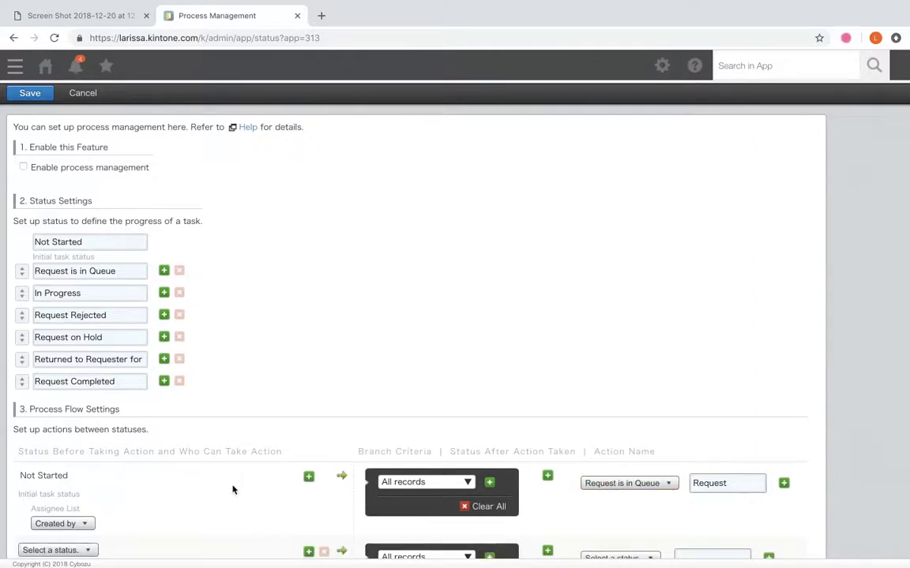
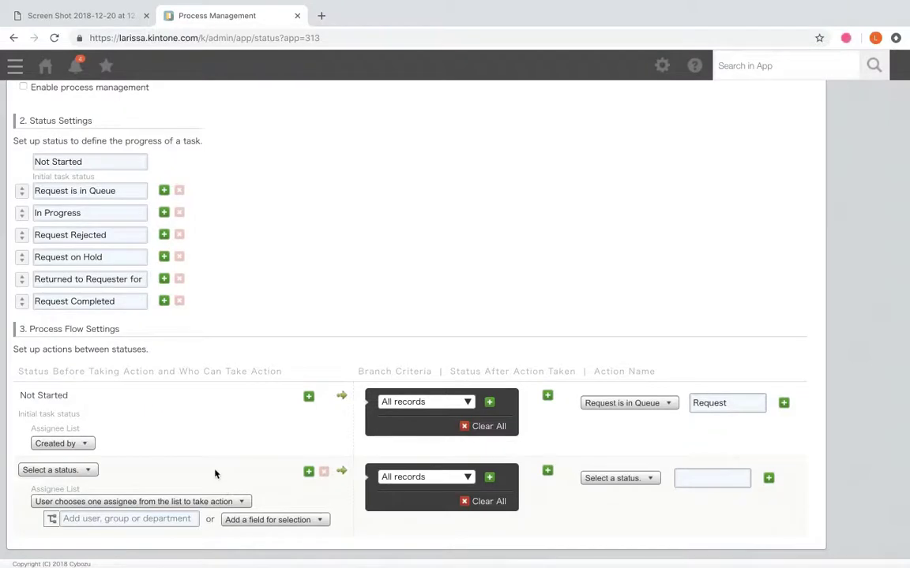
{"action": "left_click", "coordinate": [90, 472]}
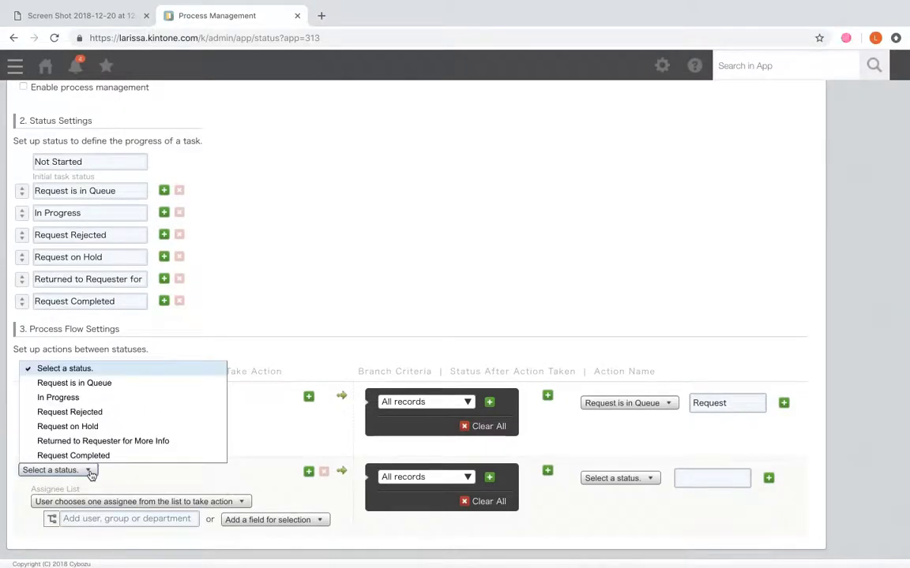
{"action": "left_click", "coordinate": [97, 380]}
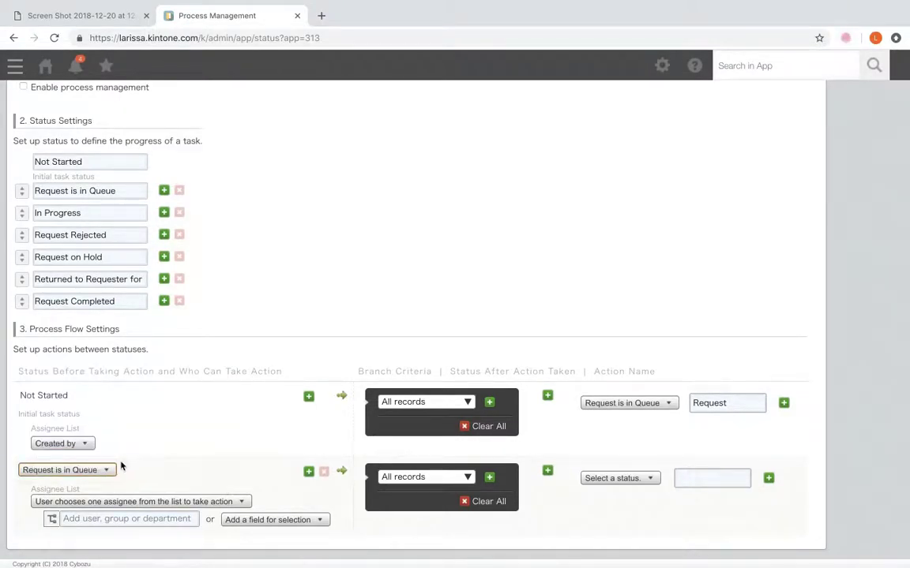
{"action": "left_click", "coordinate": [113, 518]}
{"action": "type", "text": "lari"}
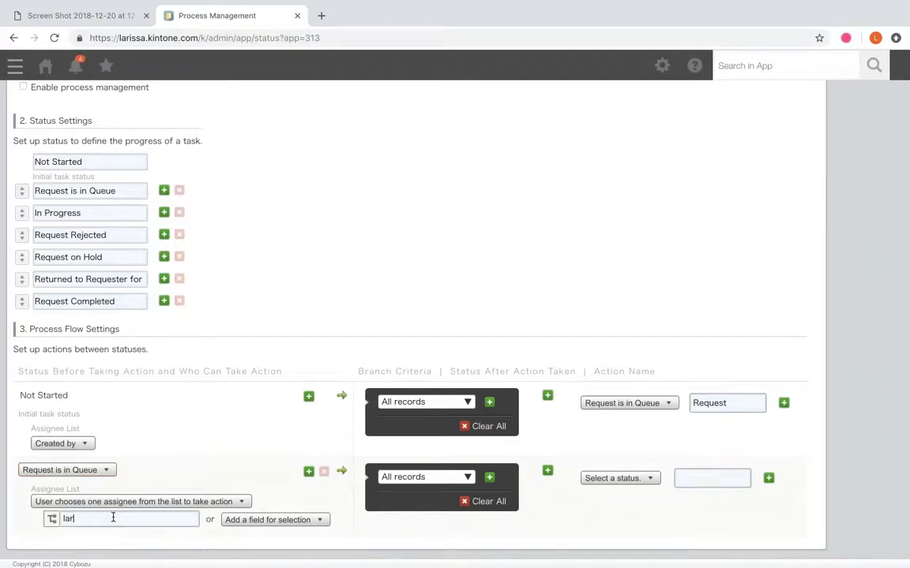
{"action": "left_click", "coordinate": [120, 537]}
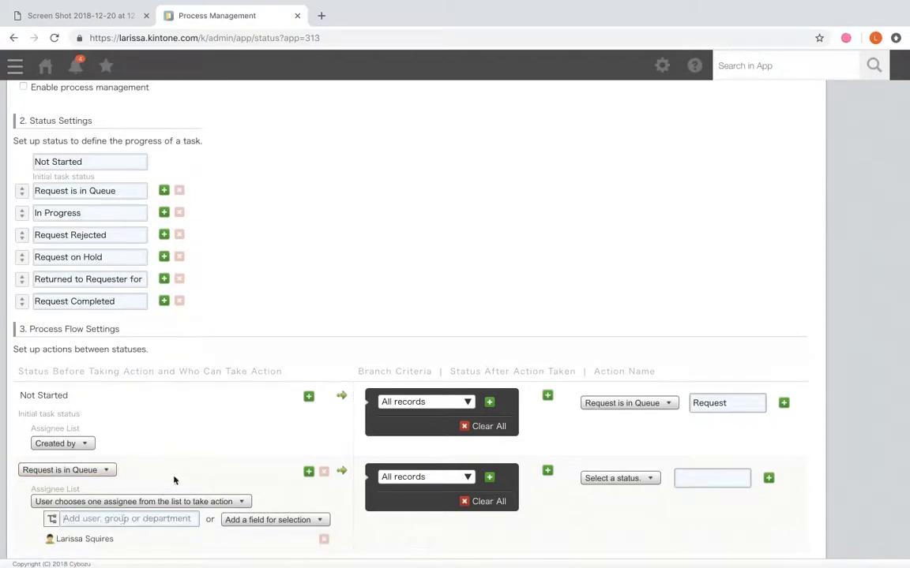
Check the workflow diagram and add three more action lines to the "Request is in Queue" status.
{"action": "scroll", "coordinate": [176, 505], "scroll_direction": "down", "scroll_amount": 1}
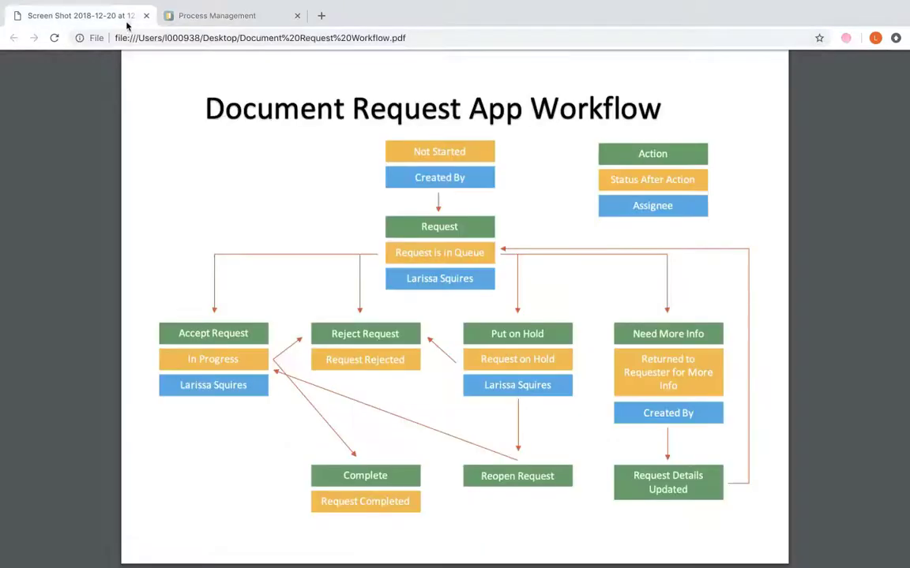
{"action": "left_click", "coordinate": [102, 15]}
{"action": "left_click", "coordinate": [237, 15]}
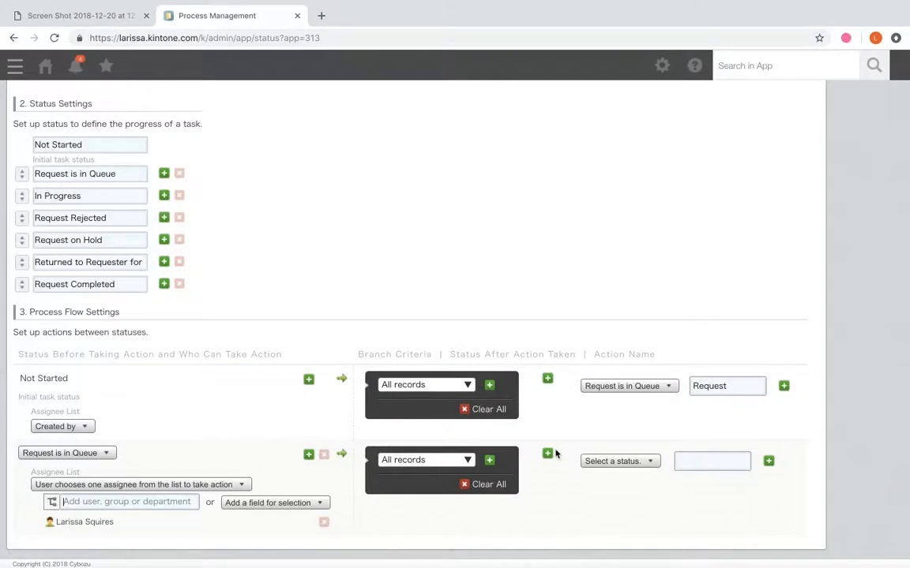
{"action": "left_click", "coordinate": [769, 462]}
{"action": "left_click", "coordinate": [769, 462]}
{"action": "left_click", "coordinate": [769, 462]}
{"action": "scroll", "coordinate": [660, 472], "scroll_direction": "down", "scroll_amount": 2}
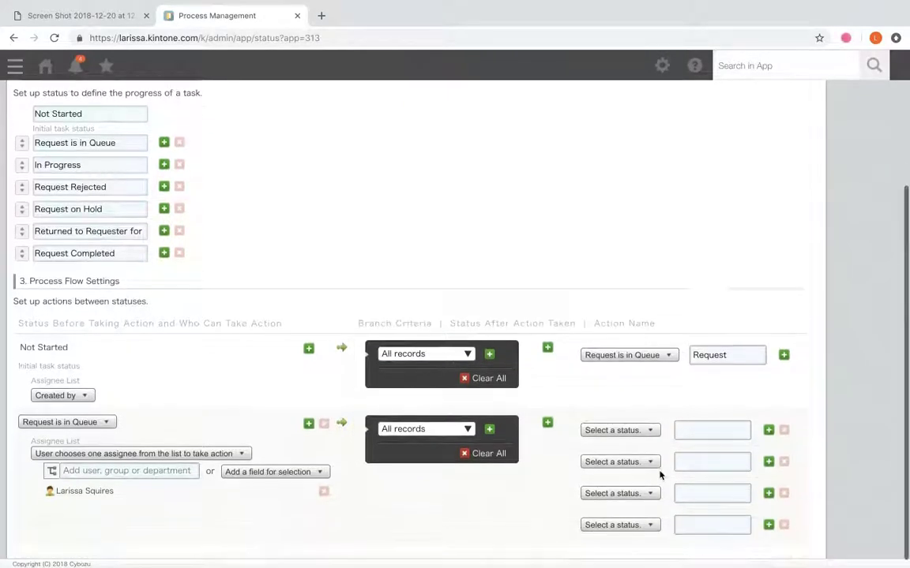
Name the first action of "Request is in Queue" "Accept Request" and set its resulting status to "In Progress".
{"action": "left_click", "coordinate": [701, 418]}
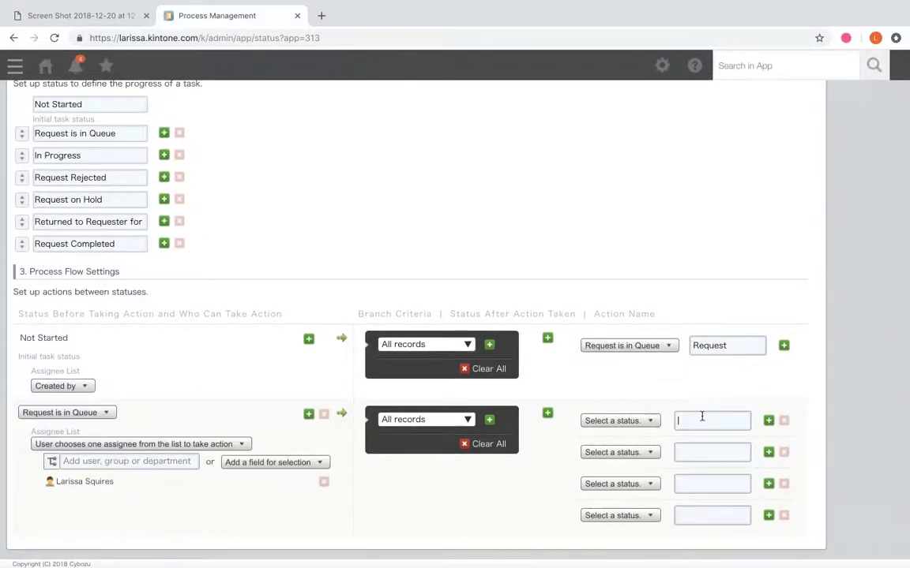
{"action": "type", "text": "Accept Request"}
{"action": "left_click", "coordinate": [611, 421]}
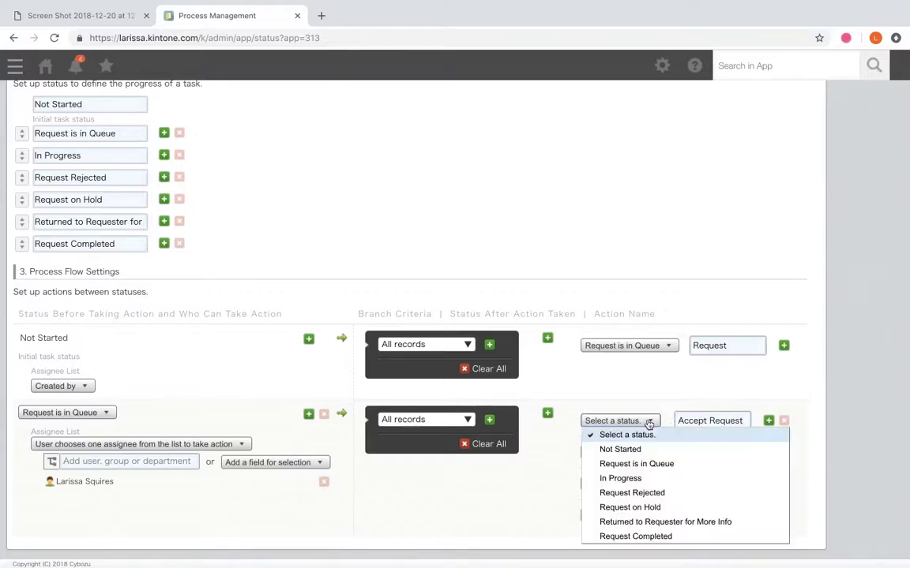
{"action": "left_click", "coordinate": [608, 478]}
Name the second action of "Request is in Queue" "Reject Request" and set its resulting status to "Request Rejected".
{"action": "left_click", "coordinate": [694, 451]}
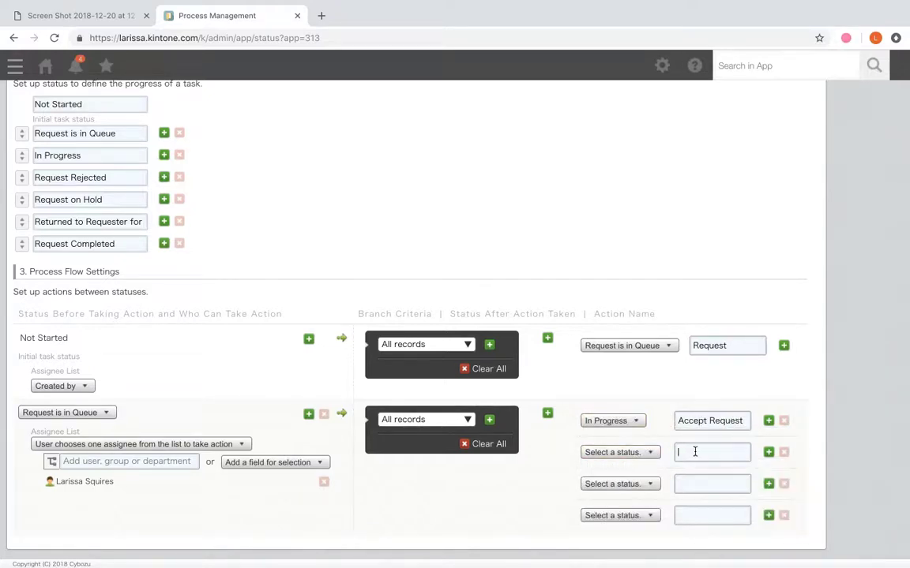
{"action": "type", "text": "Reject Re"}
{"action": "key", "text": "Tab"}
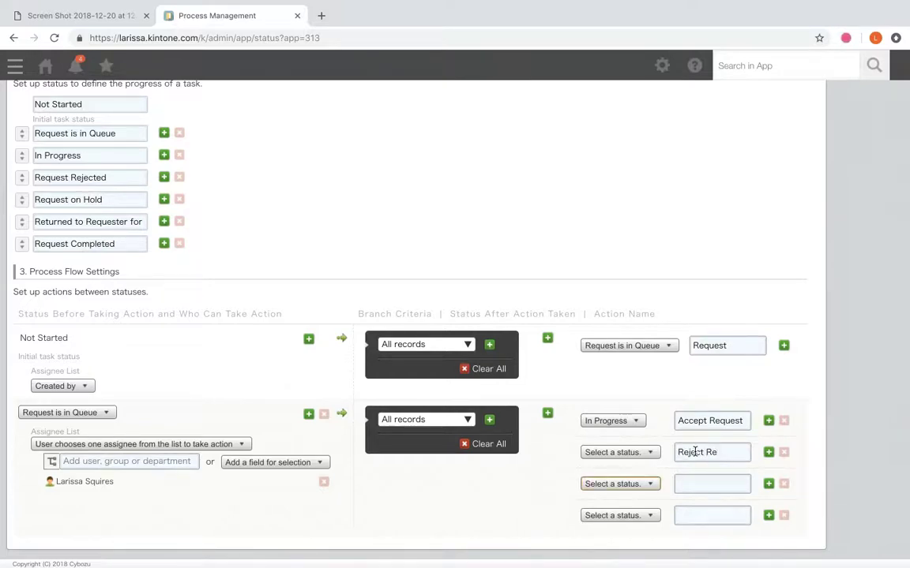
{"action": "left_click", "coordinate": [717, 452]}
{"action": "type", "text": "quest"}
{"action": "left_click", "coordinate": [632, 452]}
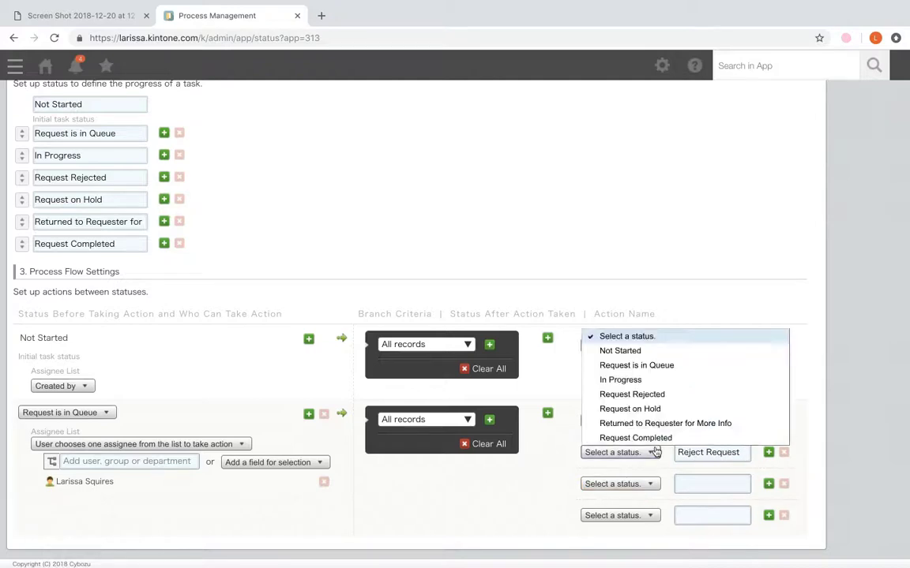
{"action": "left_click", "coordinate": [653, 396]}
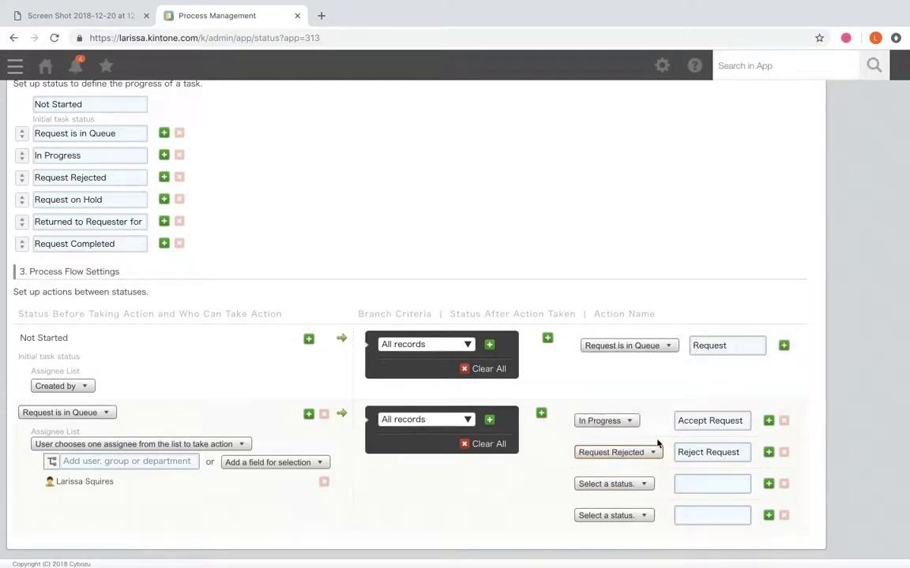
Name the third action of "Request is in Queue" "Put on Hold" and set its resulting status to "Request on Hold".
{"action": "left_click", "coordinate": [703, 487]}
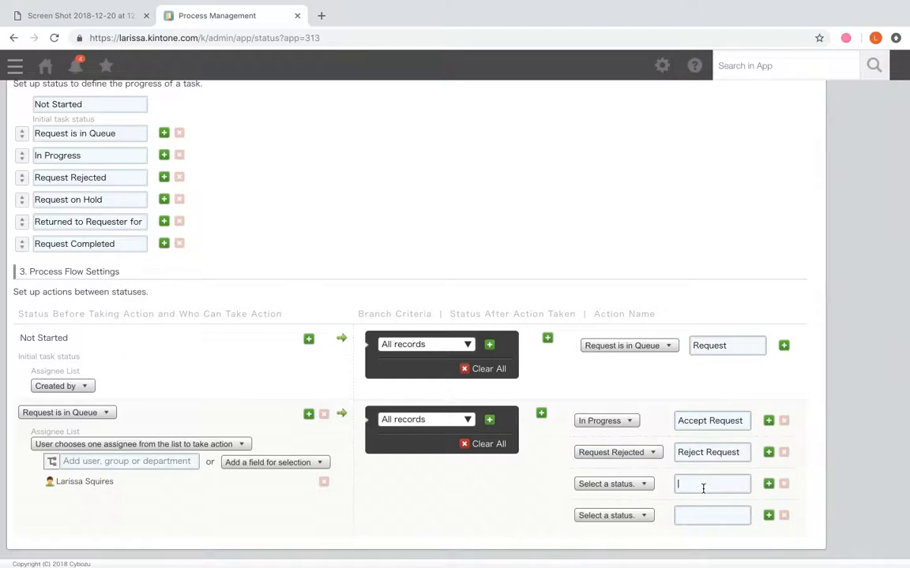
{"action": "type", "text": "Put on Hold"}
{"action": "left_click", "coordinate": [640, 484]}
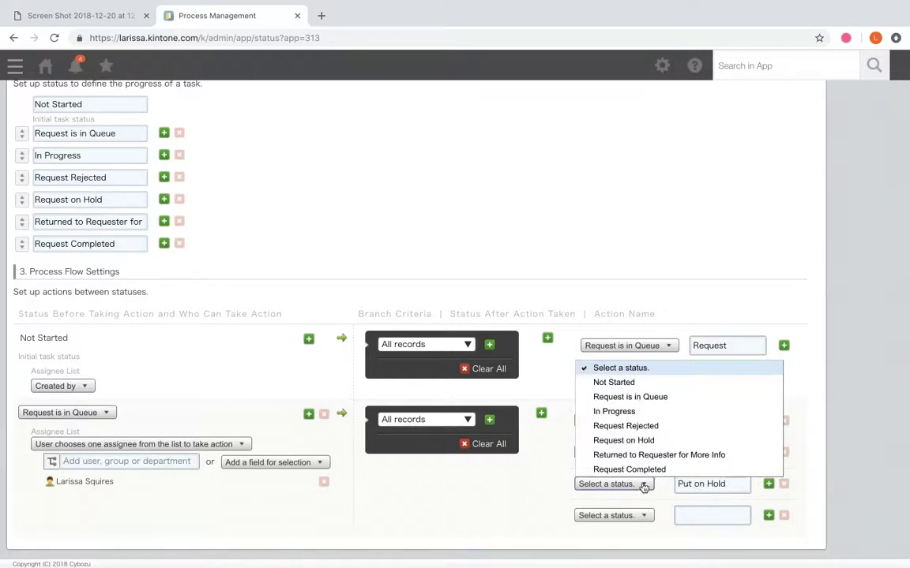
{"action": "left_click", "coordinate": [636, 440]}
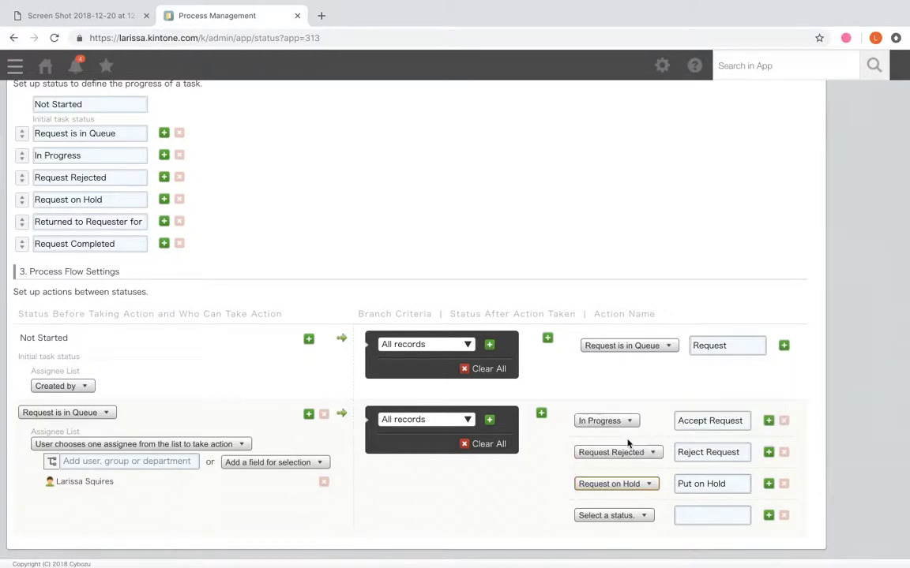
Name the fourth action of "Request is in Queue" "Need More Info" and set its resulting status to "Returned to Requester for More Info".
{"action": "left_click", "coordinate": [694, 512]}
{"action": "type", "text": "Need More Inp"}
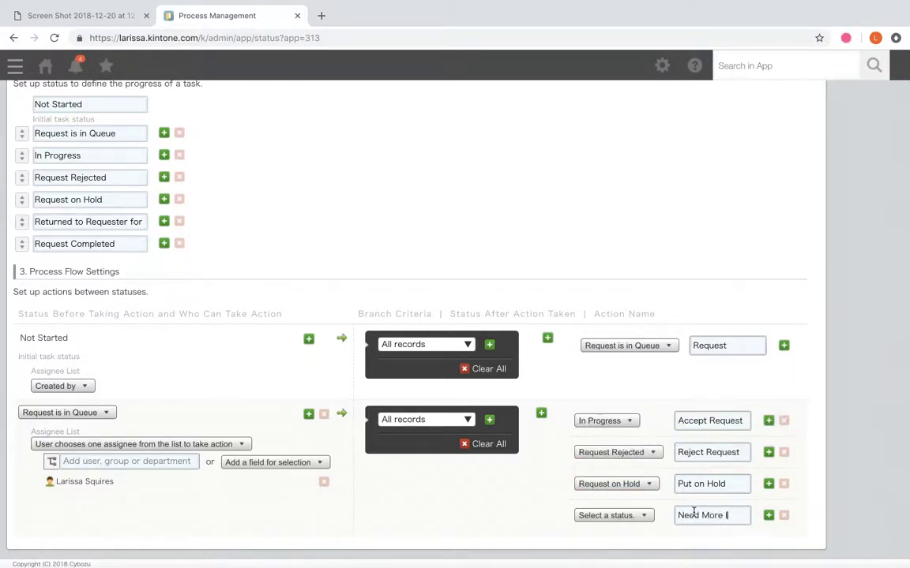
{"action": "key", "text": "BackSpace"}
{"action": "type", "text": "fo"}
{"action": "left_click", "coordinate": [642, 515]}
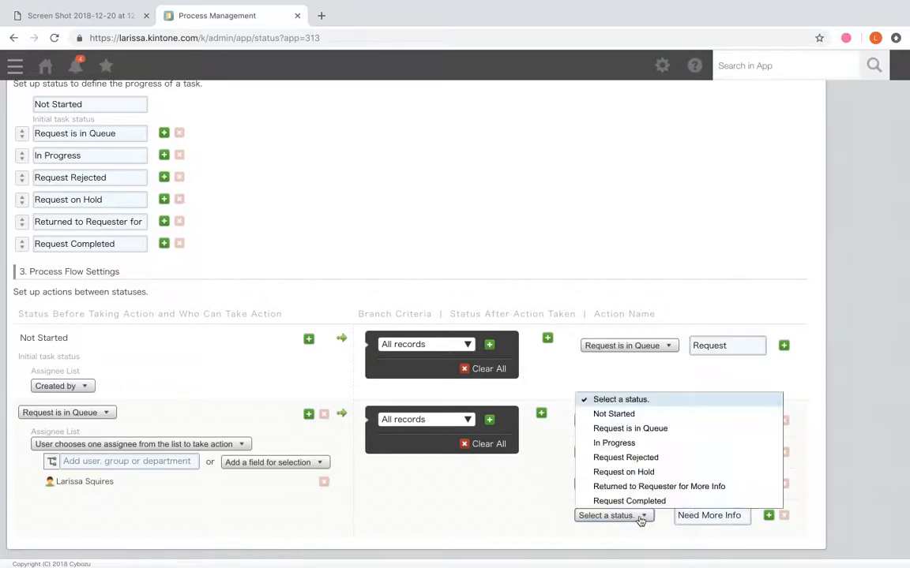
{"action": "left_click", "coordinate": [646, 487]}
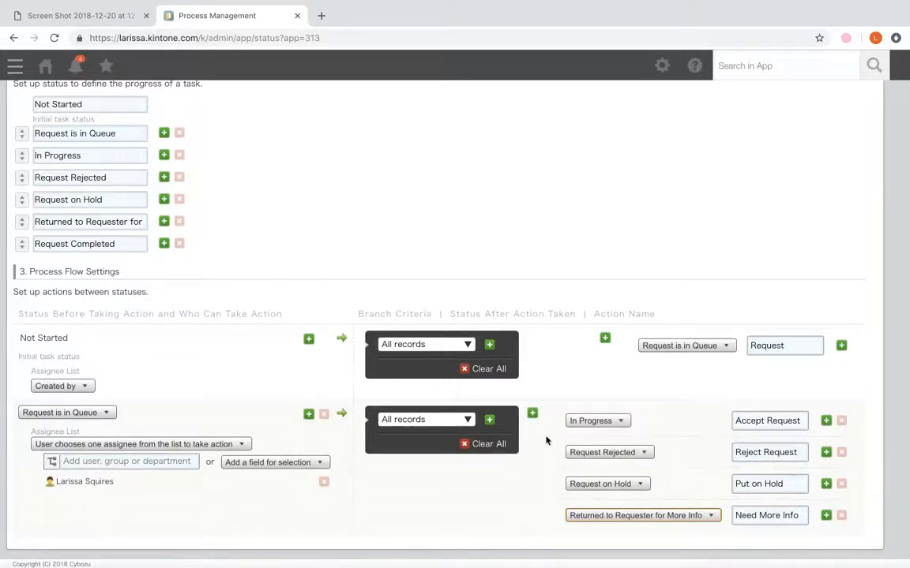
Add a process flow row below "Request is in Queue" for the "In Progress" status.
{"action": "scroll", "coordinate": [386, 476], "scroll_direction": "down", "scroll_amount": 1}
{"action": "left_click", "coordinate": [307, 412]}
{"action": "scroll", "coordinate": [308, 415], "scroll_direction": "down", "scroll_amount": 2}
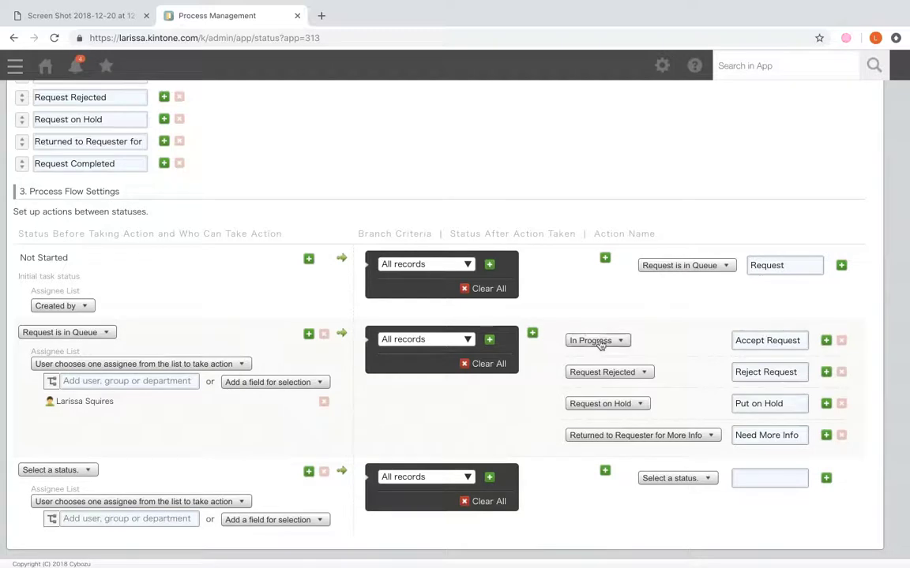
{"action": "left_click", "coordinate": [59, 470]}
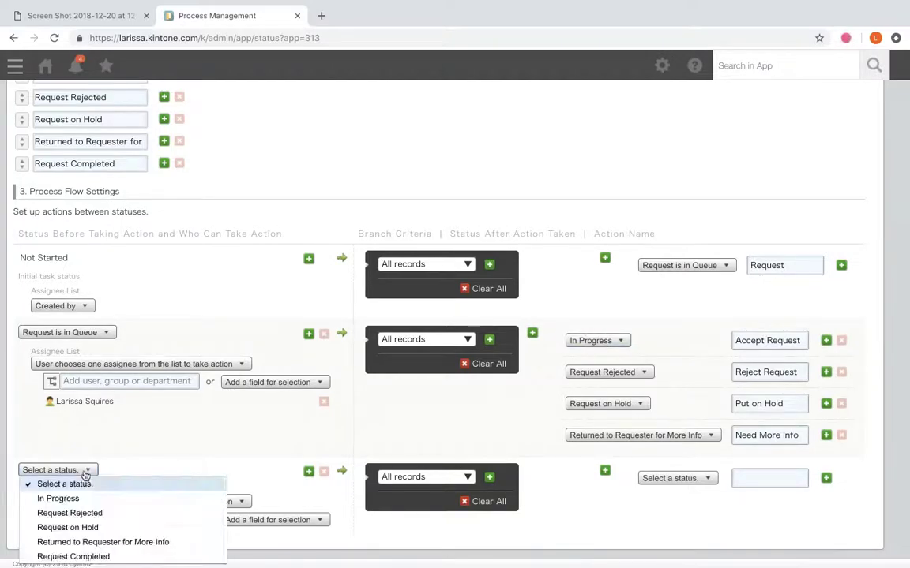
{"action": "left_click", "coordinate": [78, 498]}
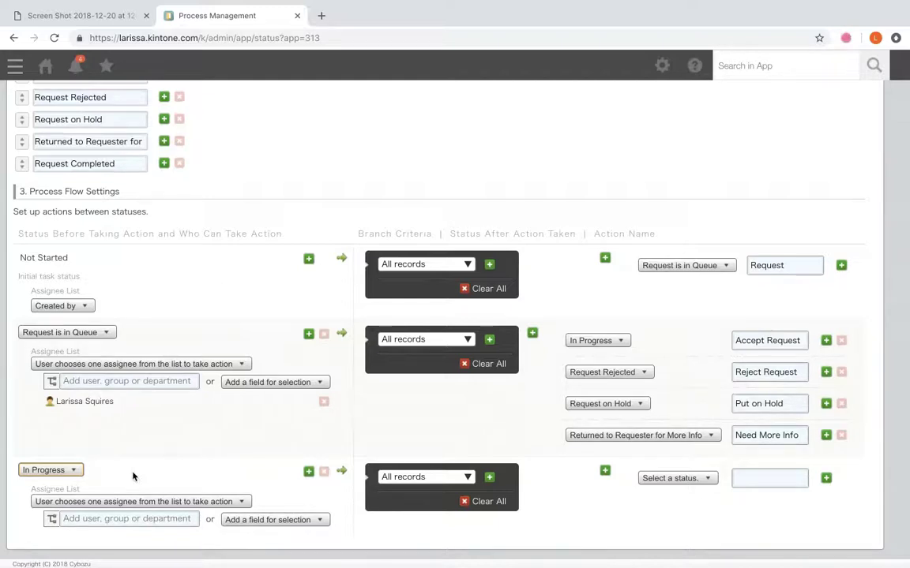
Assign the "In Progress" status to the same user as the "Request is in Queue" status.
{"action": "left_click", "coordinate": [124, 519]}
{"action": "type", "text": "lari"}
{"action": "left_click", "coordinate": [119, 536]}
{"action": "scroll", "coordinate": [146, 447], "scroll_direction": "down", "scroll_amount": 1}
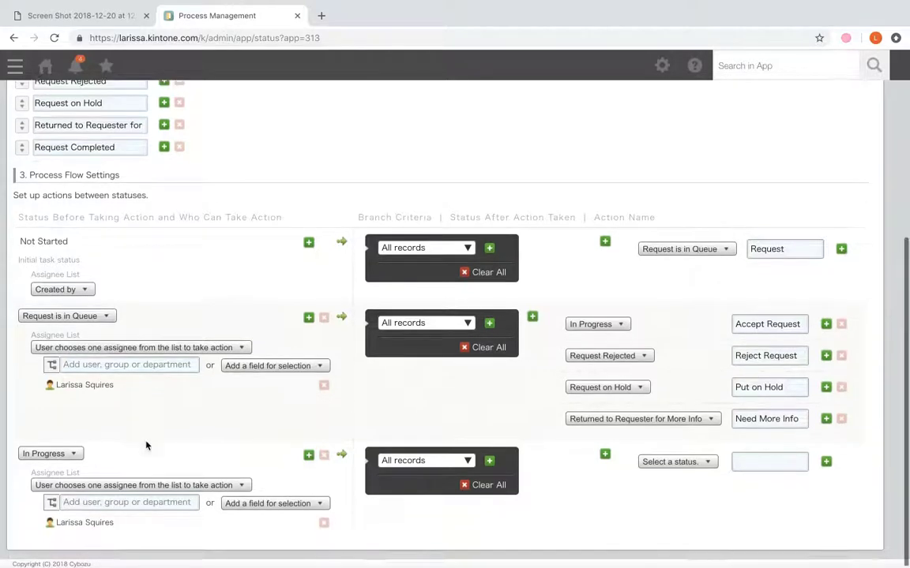
{"action": "left_click", "coordinate": [180, 509]}
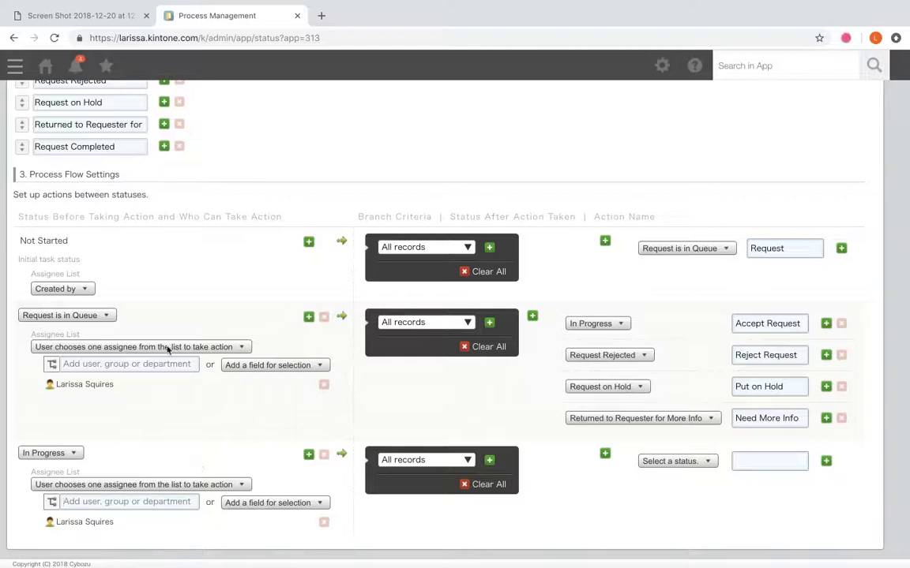
Check the workflow diagram and give the "In Progress" status two actions named "Reject Request" and "Complete".
{"action": "left_click", "coordinate": [94, 15]}
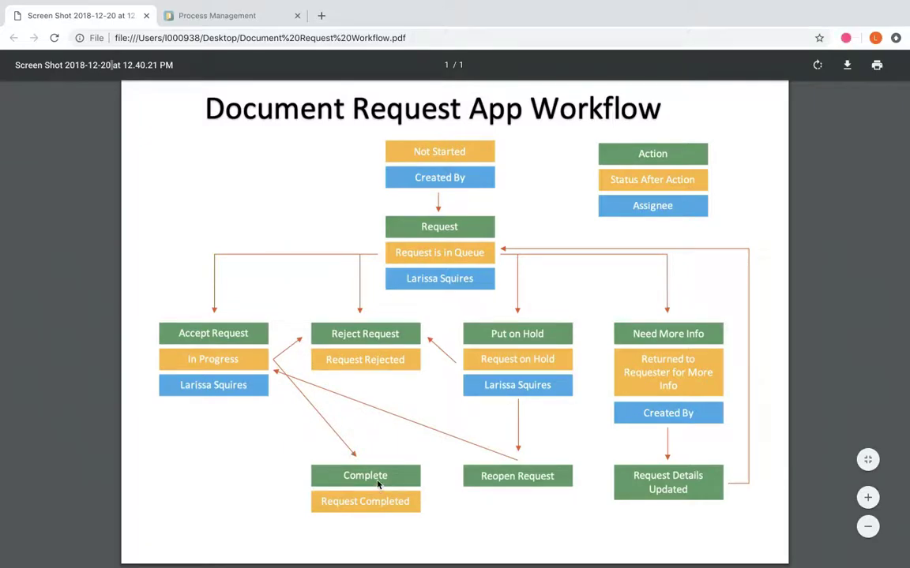
{"action": "left_click", "coordinate": [272, 15]}
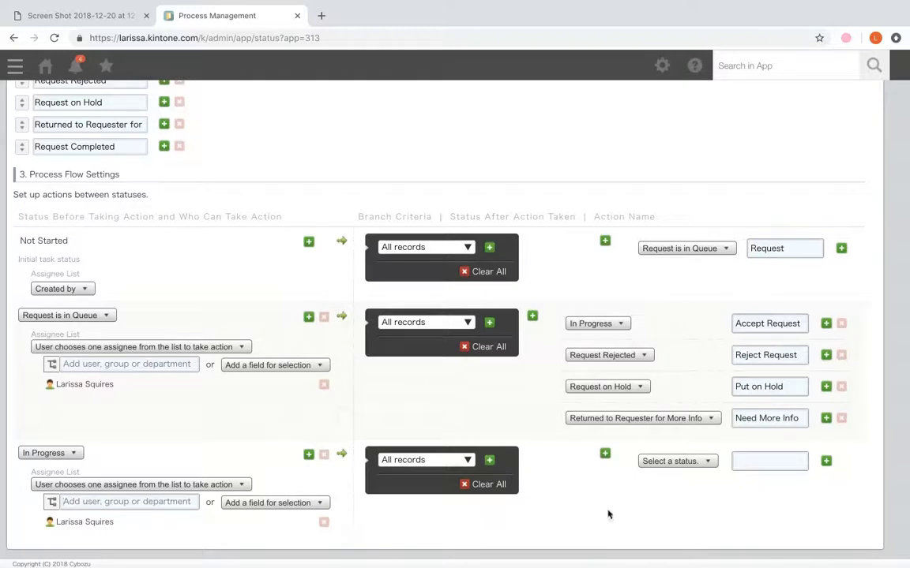
{"action": "left_click", "coordinate": [755, 461]}
{"action": "type", "text": "Reject Request"}
{"action": "left_click", "coordinate": [826, 461]}
{"action": "left_click", "coordinate": [761, 489]}
{"action": "type", "text": "Comple"}
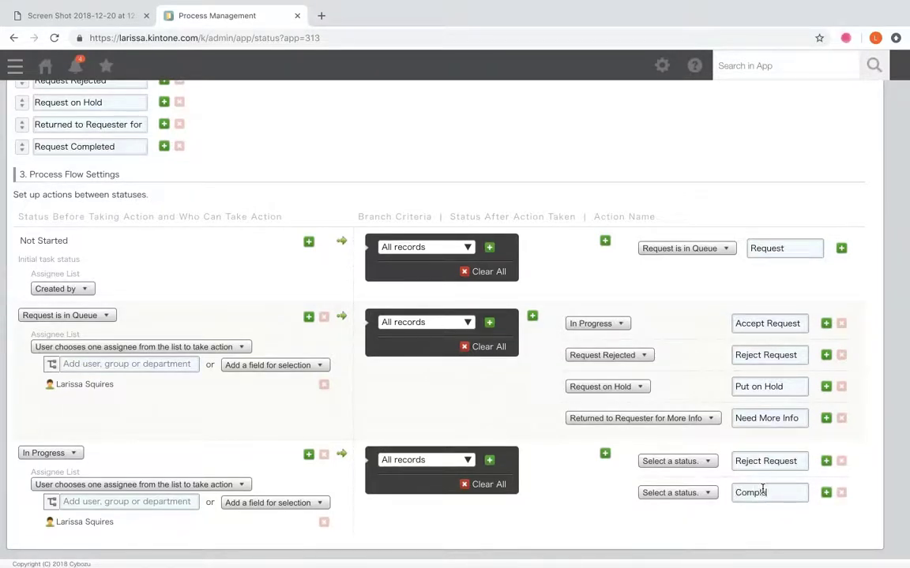
{"action": "type", "text": "te"}
For the "In Progress" row, set the status after "Reject Request" to "Request Rejected" and after "Complete" to "Request Completed".
{"action": "left_click", "coordinate": [677, 461]}
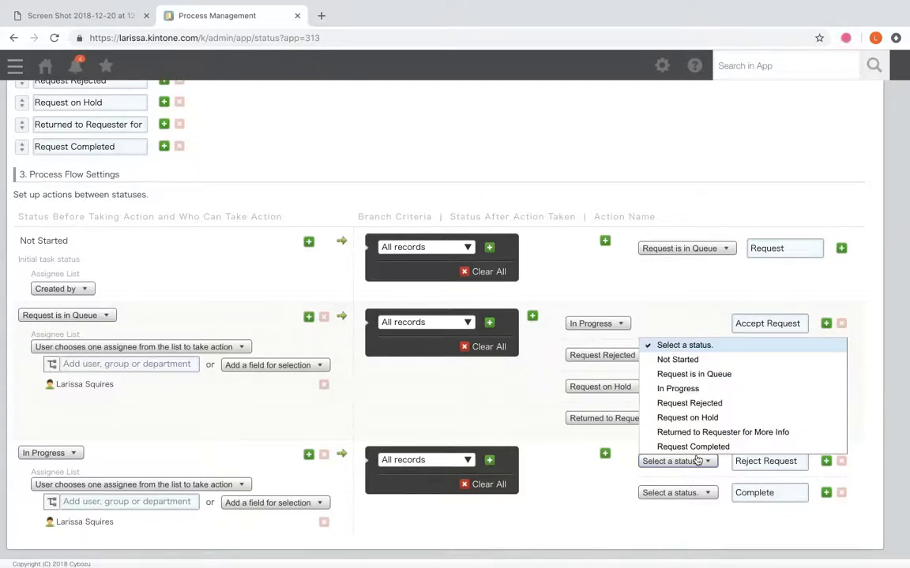
{"action": "left_click", "coordinate": [700, 405]}
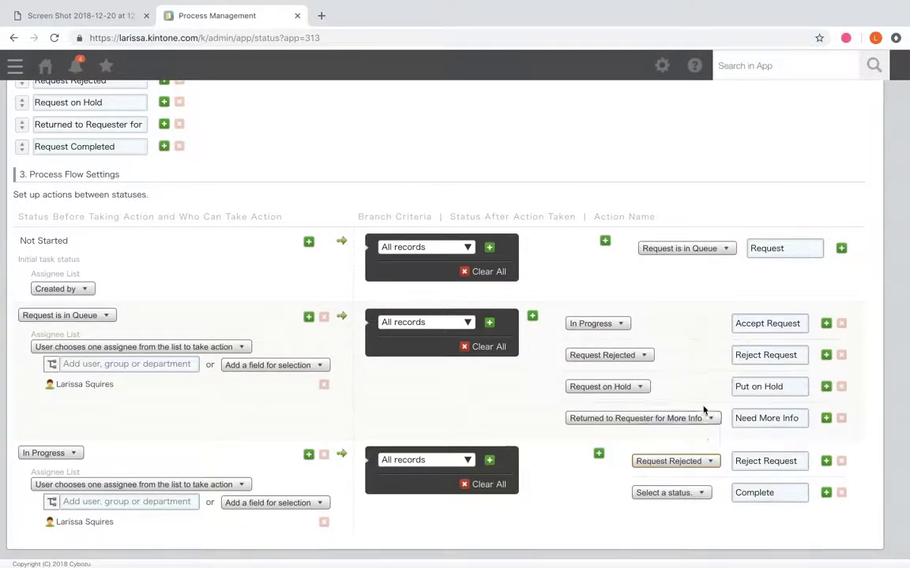
{"action": "left_click", "coordinate": [692, 493]}
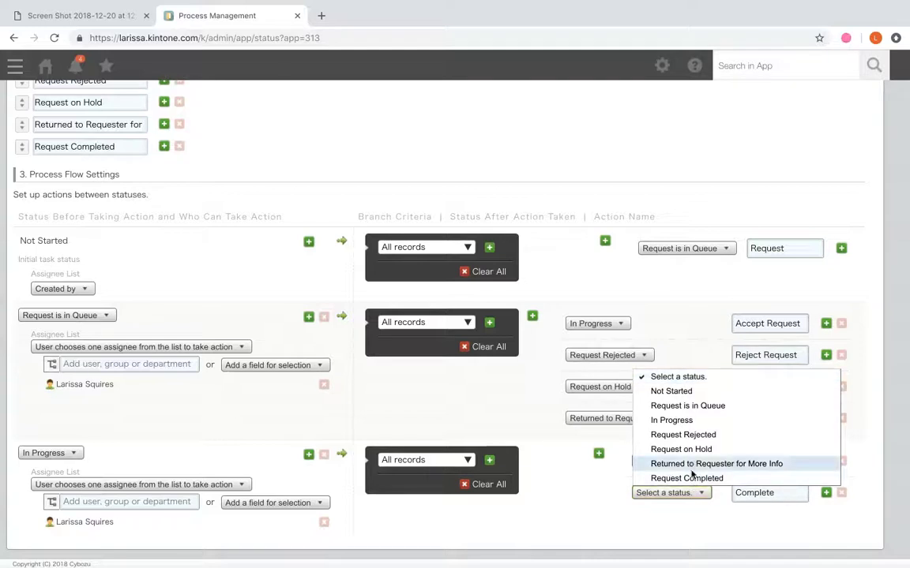
{"action": "left_click", "coordinate": [686, 477]}
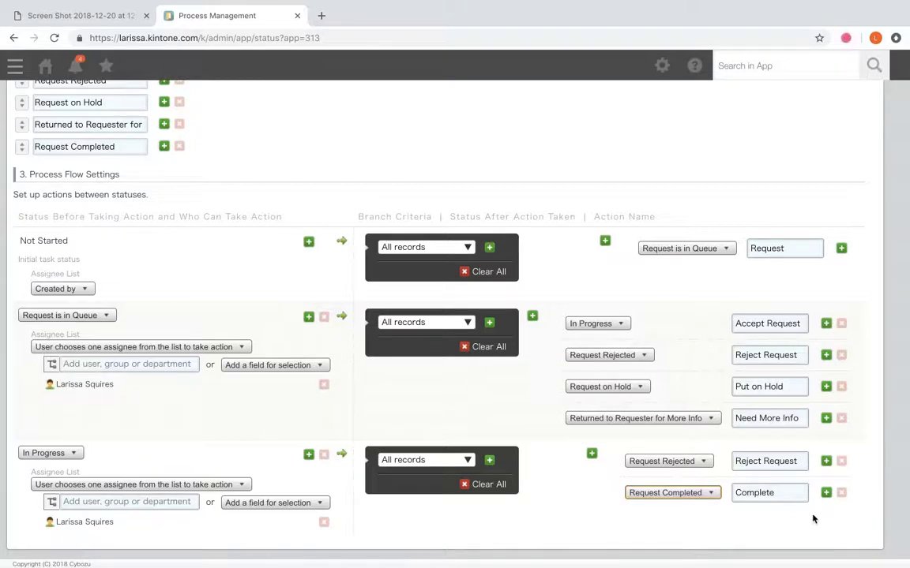
Add a process flow row below "In Progress" for the "Request on Hold" status.
{"action": "left_click", "coordinate": [308, 457]}
{"action": "scroll", "coordinate": [276, 473], "scroll_direction": "down", "scroll_amount": 2}
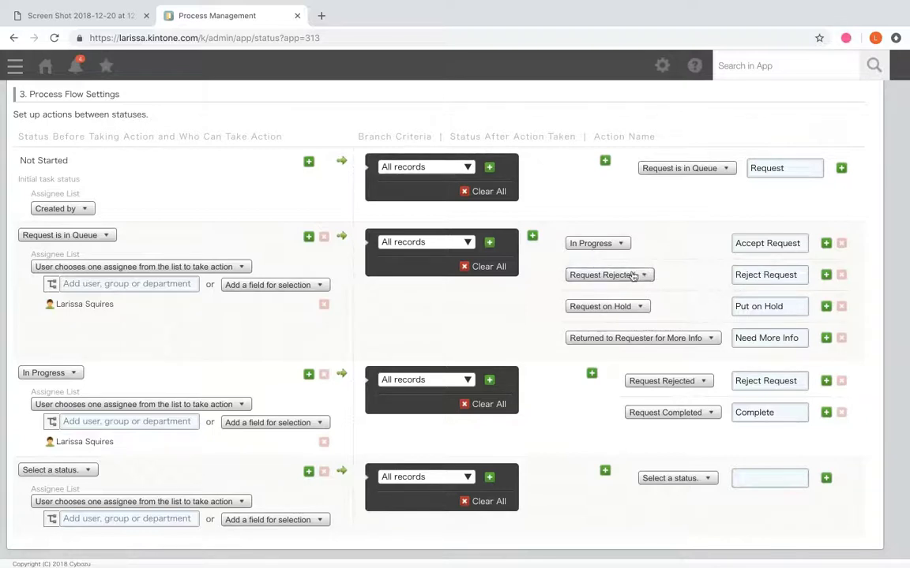
{"action": "left_click", "coordinate": [83, 471]}
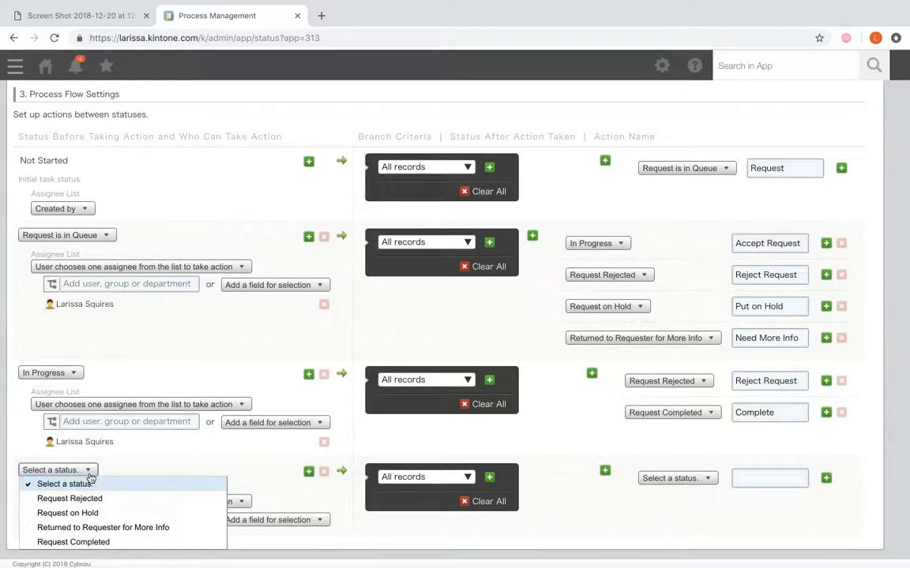
{"action": "left_click", "coordinate": [96, 499]}
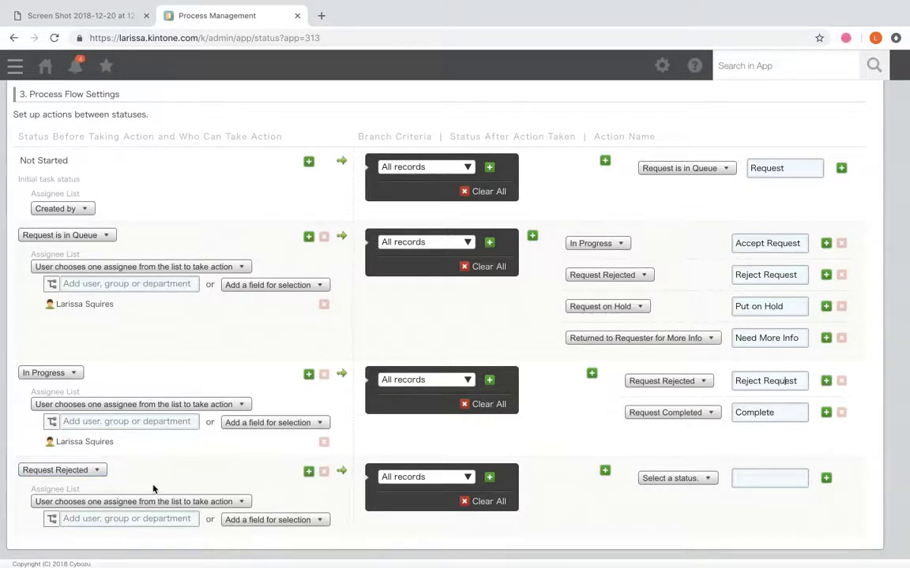
{"action": "left_click", "coordinate": [99, 471]}
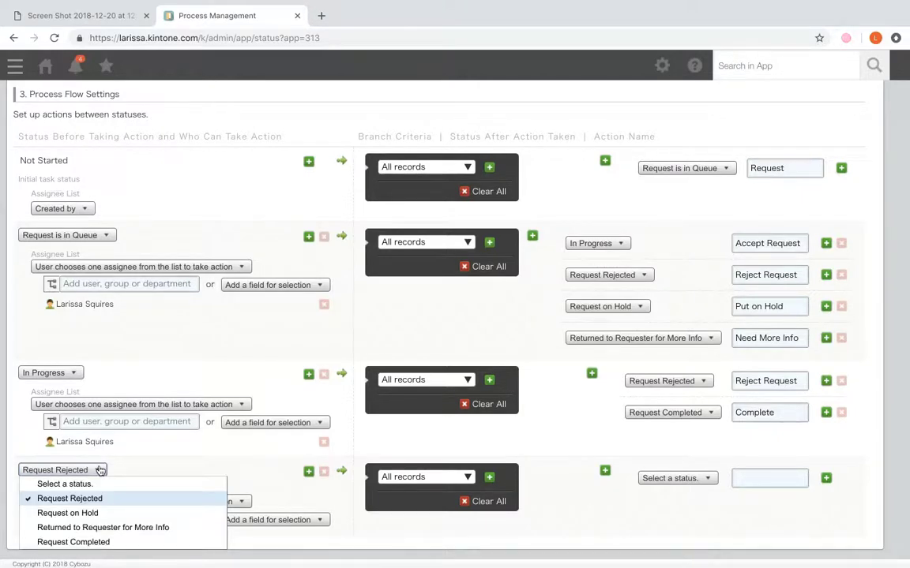
{"action": "left_click", "coordinate": [90, 513]}
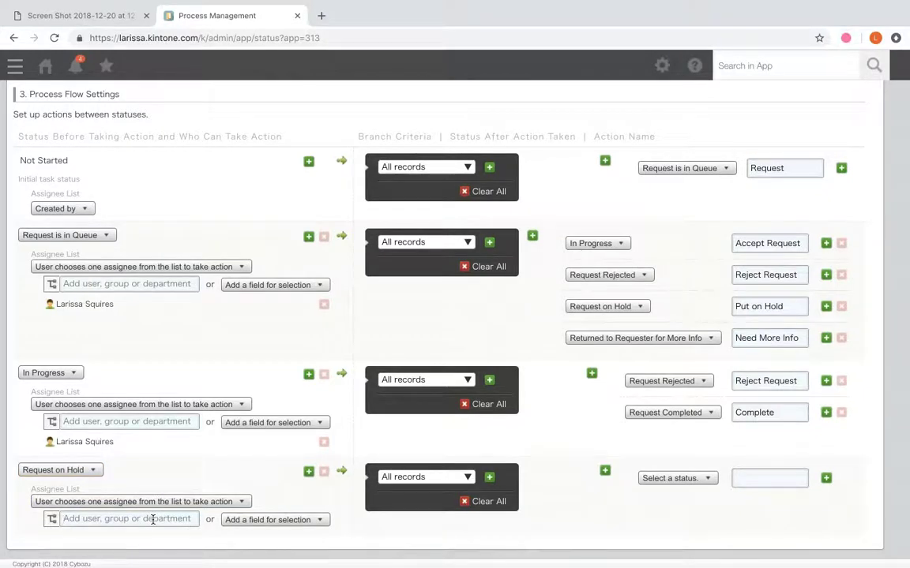
Assign the "Request on Hold" status to the same user as the "In Progress" status.
{"action": "left_click", "coordinate": [153, 520]}
{"action": "type", "text": "lari"}
{"action": "left_click", "coordinate": [158, 536]}
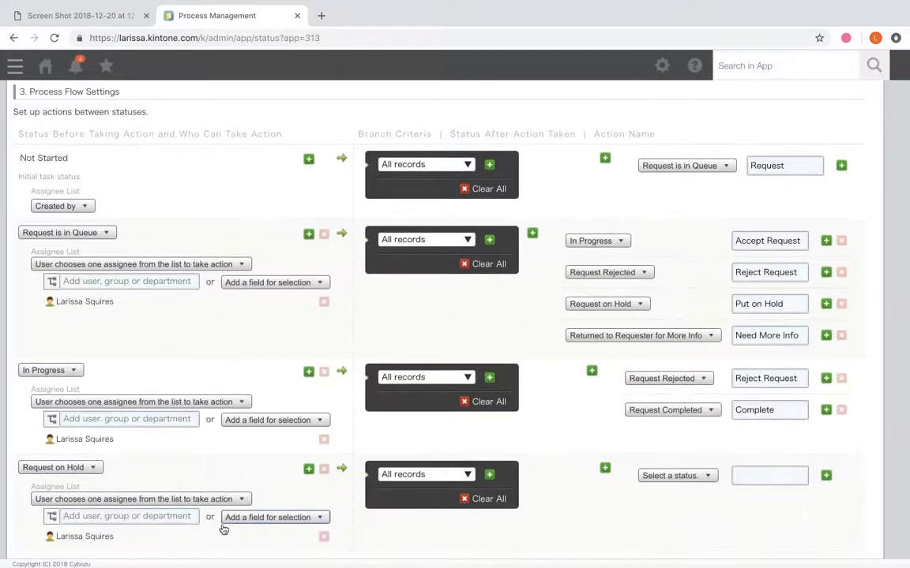
{"action": "scroll", "coordinate": [224, 521], "scroll_direction": "down", "scroll_amount": 1}
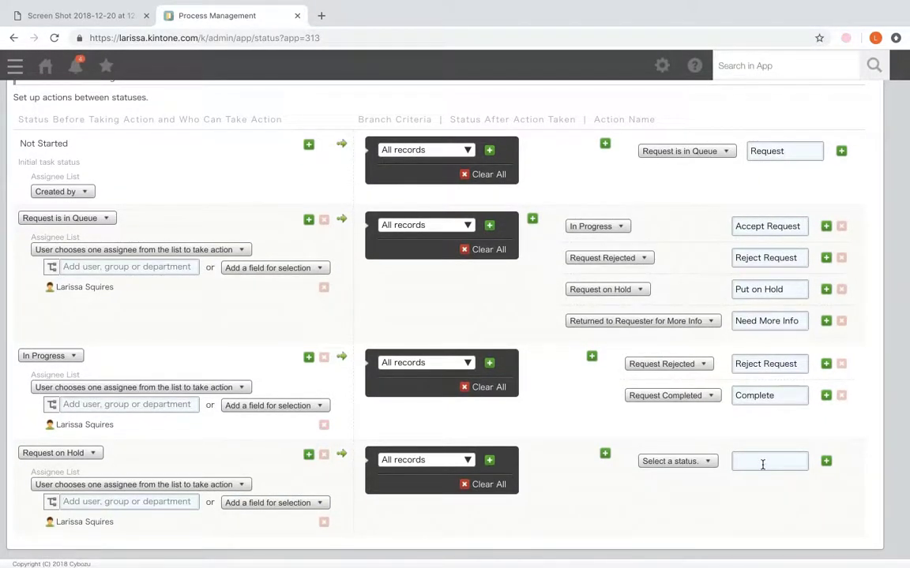
Check the workflow diagram and give "Request on Hold" an action named "Reject Request" that leads to the "Request Rejected" status.
{"action": "left_click", "coordinate": [111, 15]}
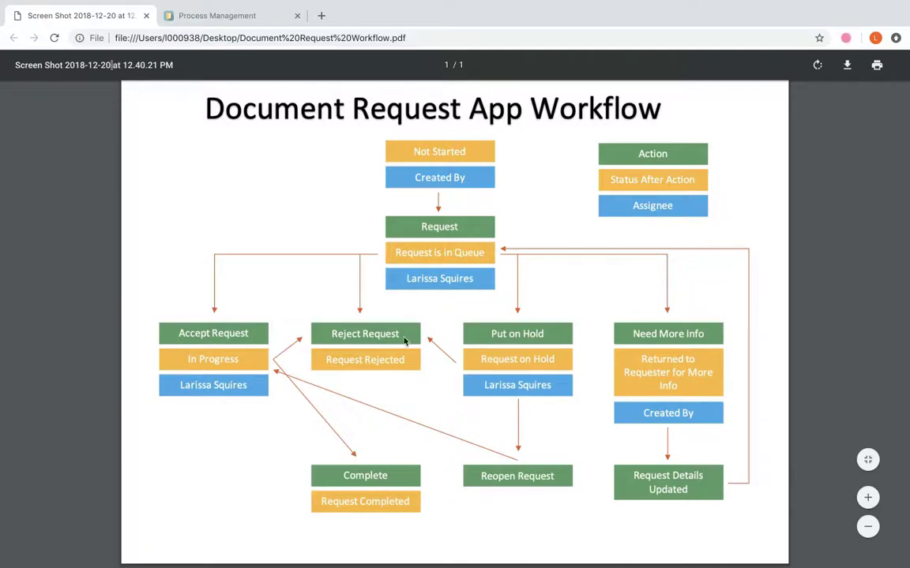
{"action": "left_click", "coordinate": [259, 27]}
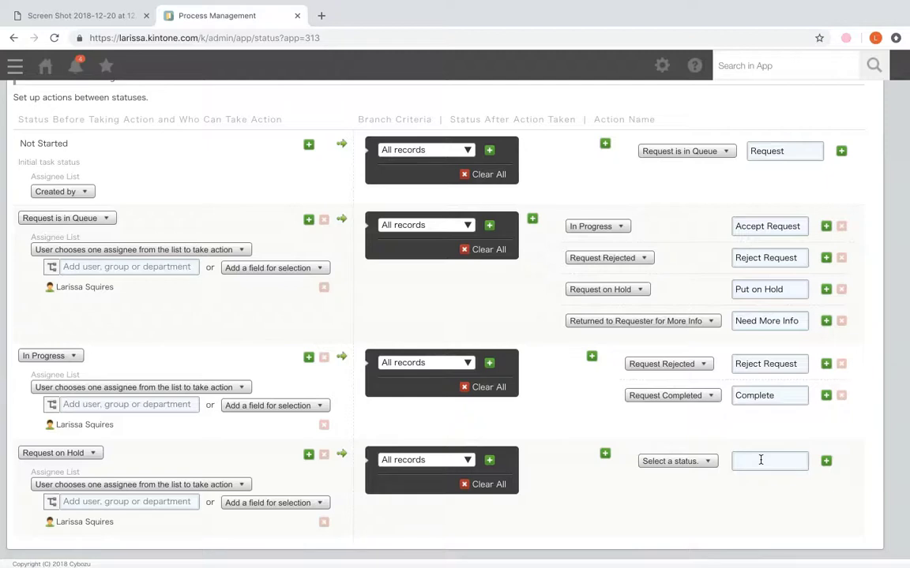
{"action": "type", "text": "Reject Re"}
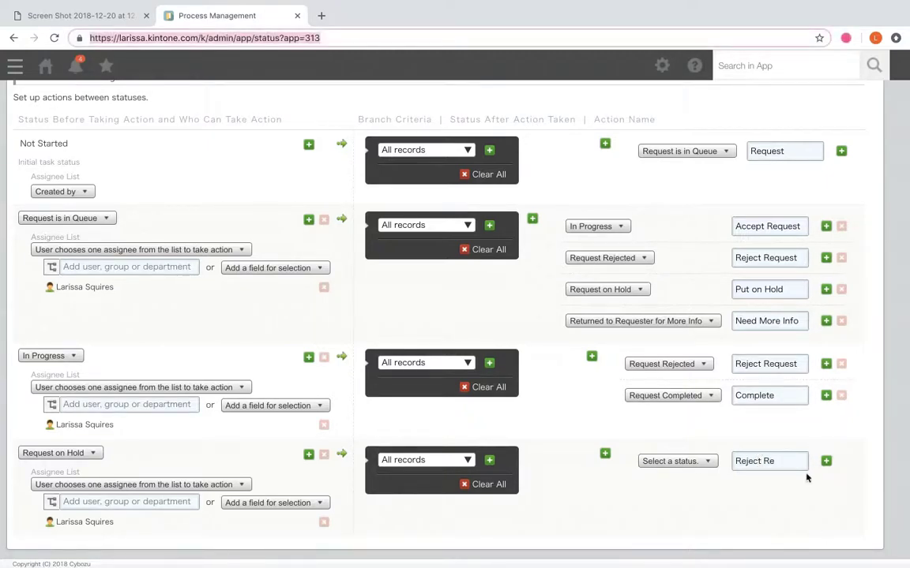
{"action": "type", "text": "quest"}
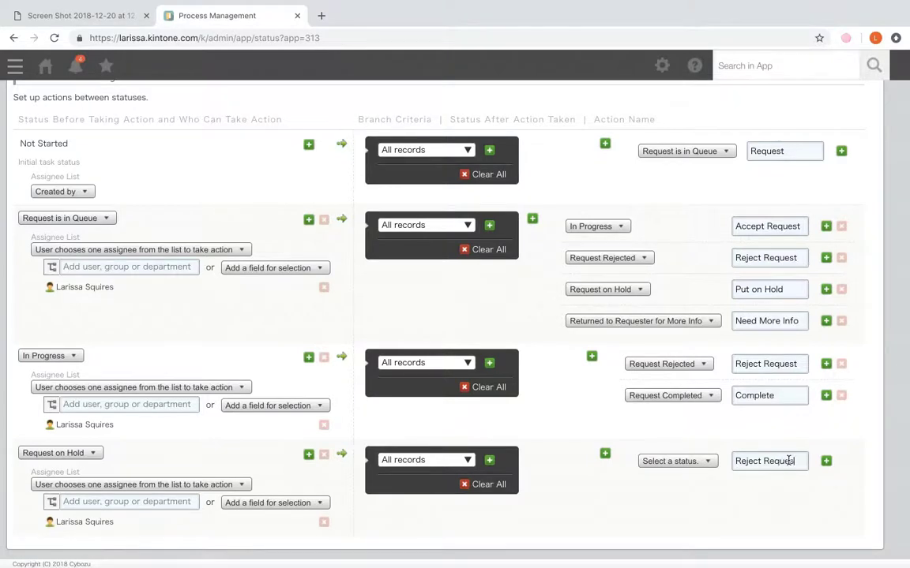
{"action": "left_click", "coordinate": [678, 461]}
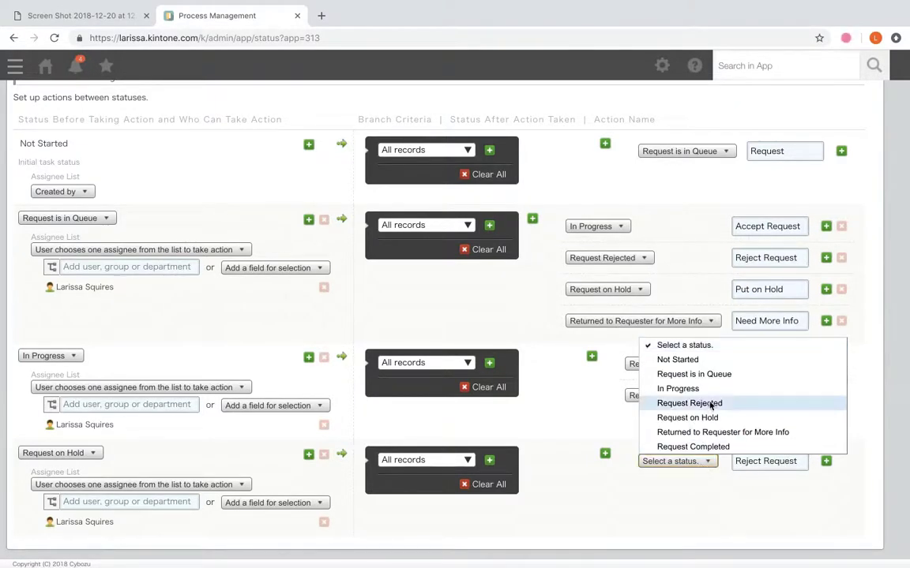
{"action": "left_click", "coordinate": [711, 404]}
Add a second action named "Reopen Request" to "Request on Hold", leading to the "In Progress" status as in the diagram.
{"action": "left_click", "coordinate": [832, 460]}
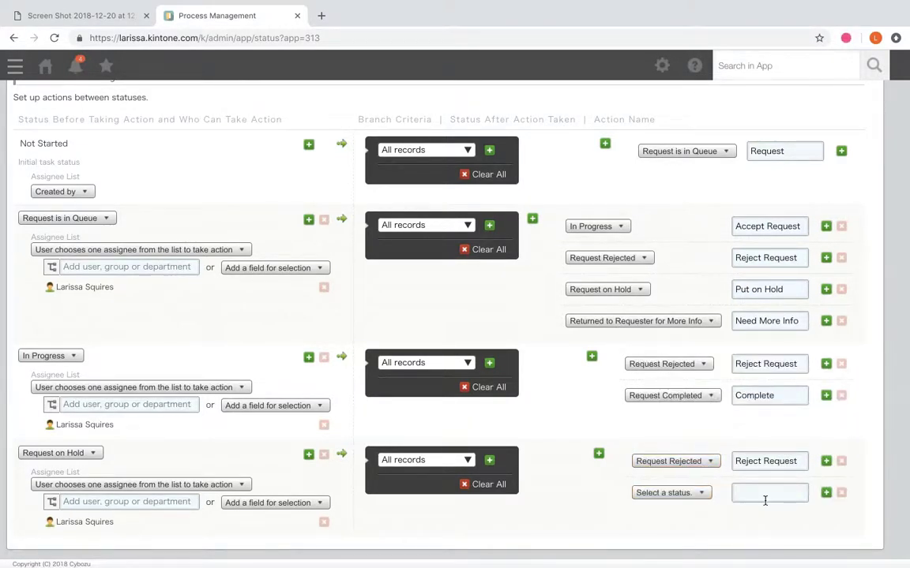
{"action": "type", "text": "Reopen Request"}
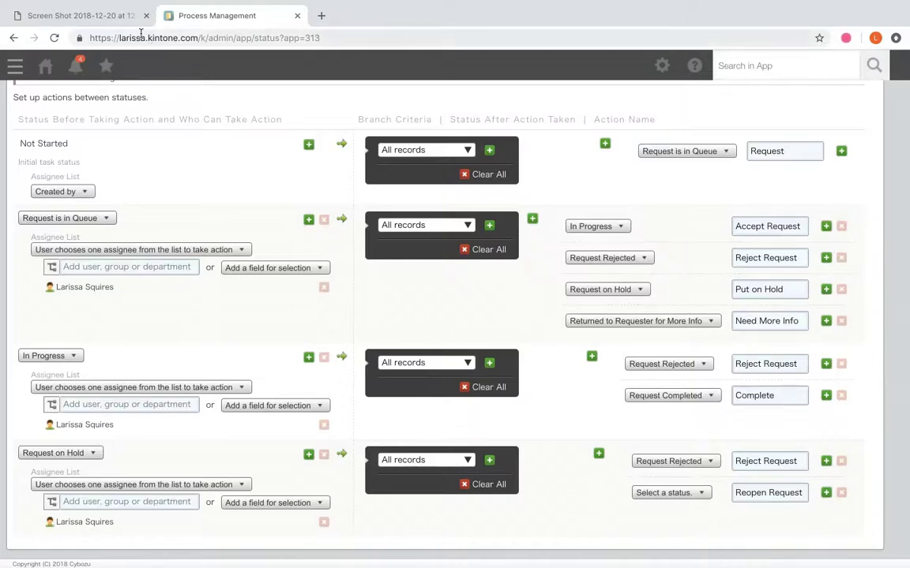
{"action": "left_click", "coordinate": [71, 17]}
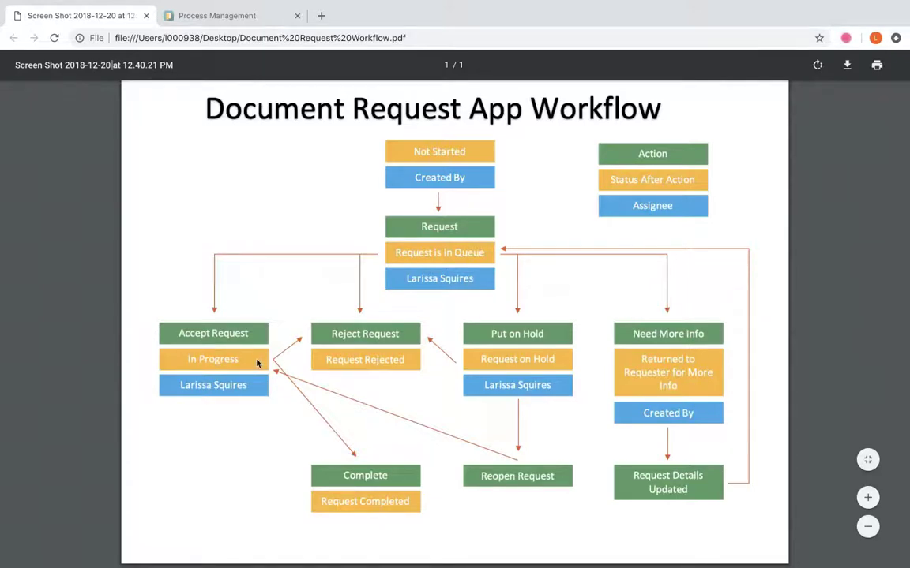
{"action": "left_click", "coordinate": [215, 17]}
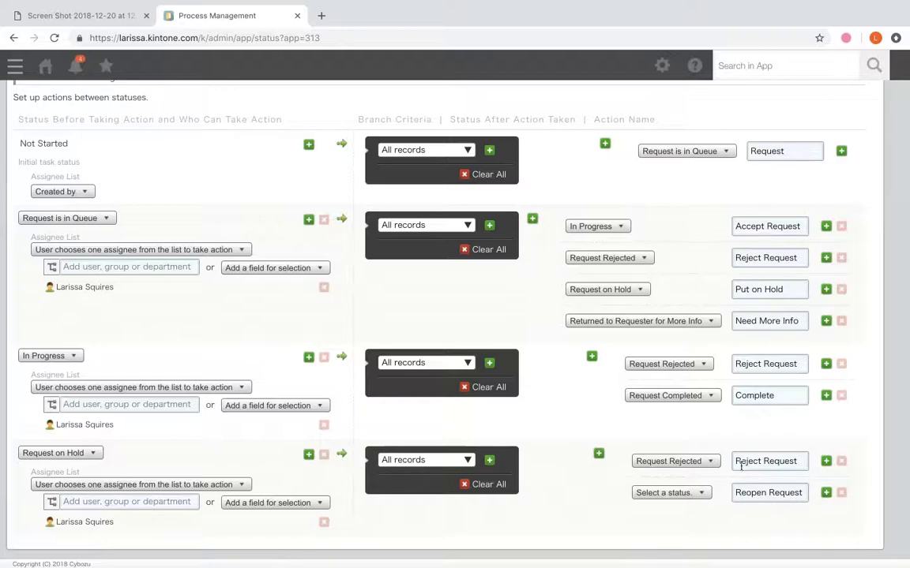
{"action": "left_click", "coordinate": [702, 496]}
{"action": "left_click", "coordinate": [685, 420]}
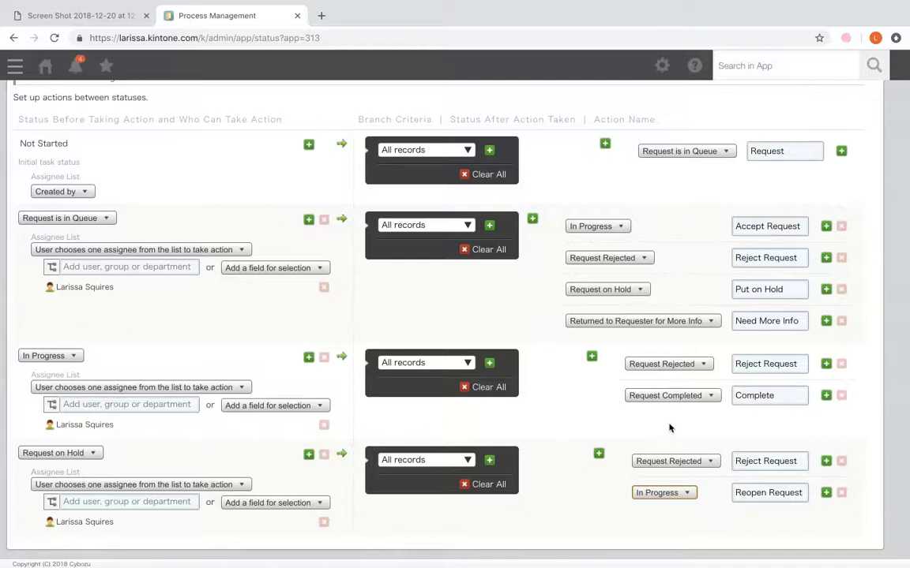
Add a process flow row below "Request on Hold" for the "Returned to Requester for More Info" status.
{"action": "left_click", "coordinate": [308, 457]}
{"action": "scroll", "coordinate": [261, 467], "scroll_direction": "down", "scroll_amount": 2}
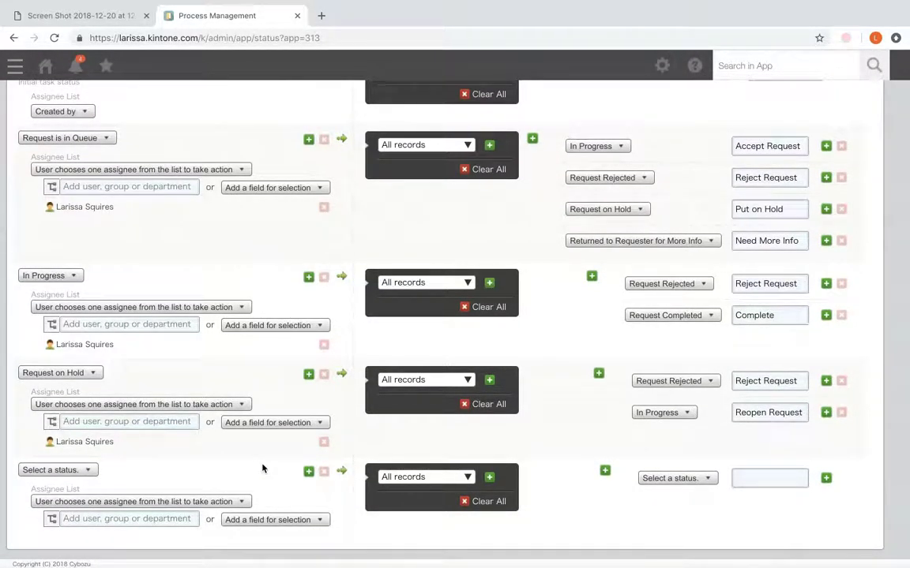
{"action": "scroll", "coordinate": [263, 469], "scroll_direction": "up", "scroll_amount": 2}
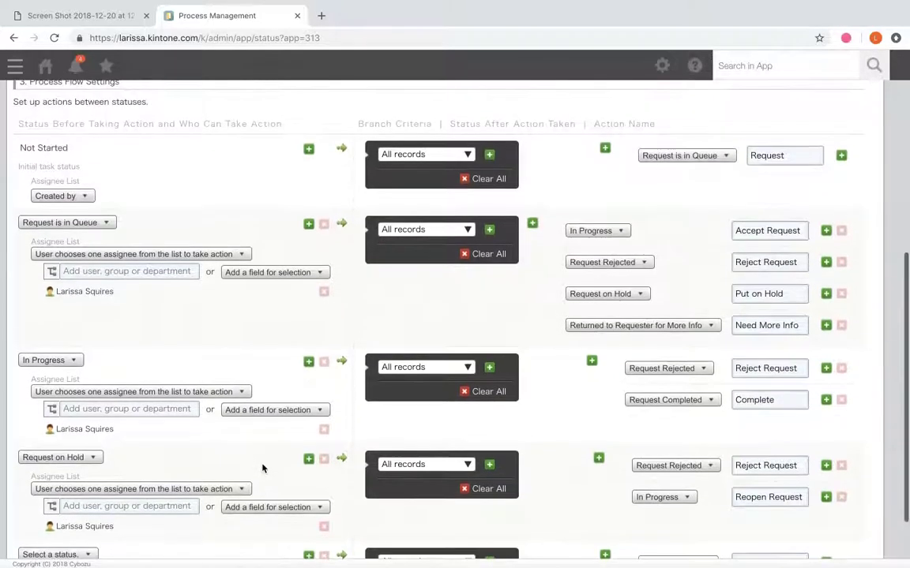
{"action": "scroll", "coordinate": [263, 469], "scroll_direction": "down", "scroll_amount": 2}
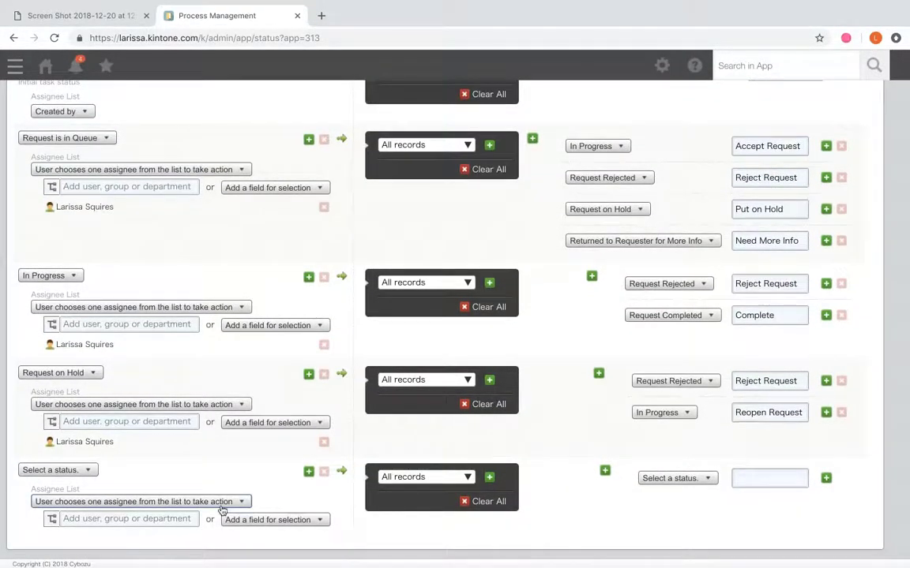
{"action": "left_click", "coordinate": [82, 470]}
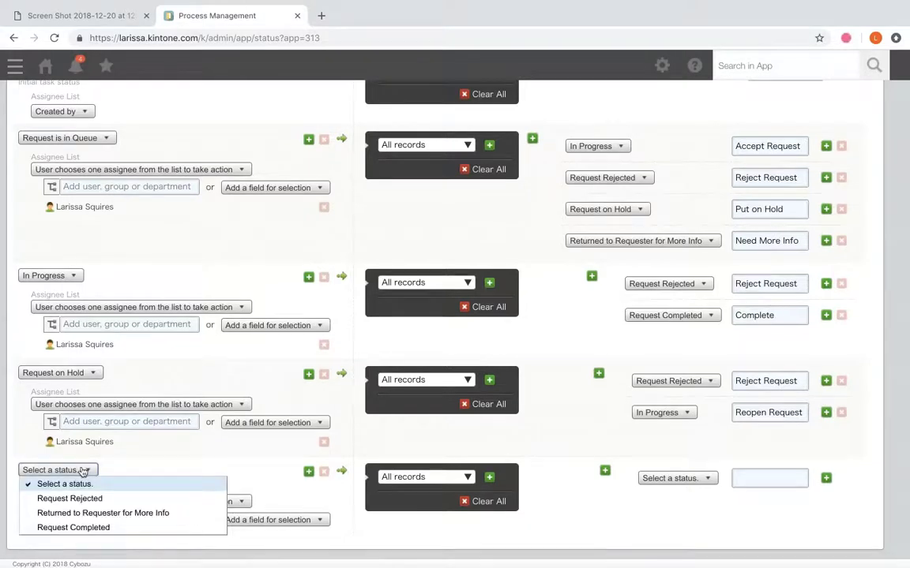
{"action": "left_click", "coordinate": [114, 514]}
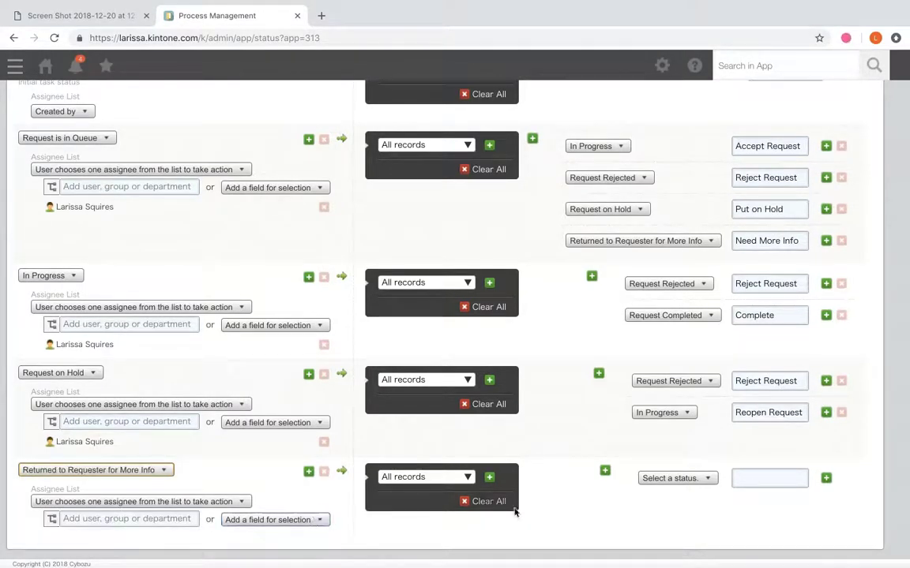
Check the workflow diagram and assign the "Returned to Requester for More Info" status to the "Created by" field.
{"action": "left_click", "coordinate": [174, 520]}
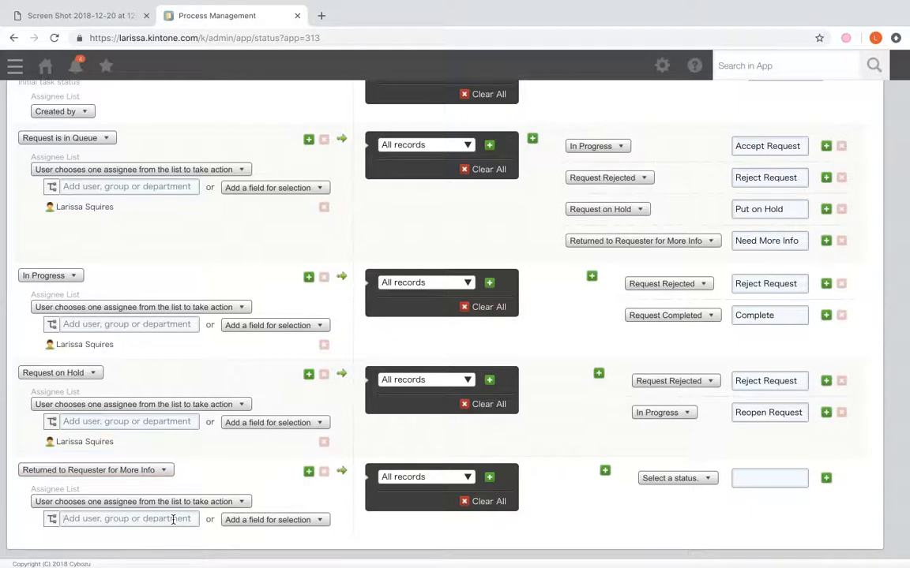
{"action": "left_click", "coordinate": [59, 15]}
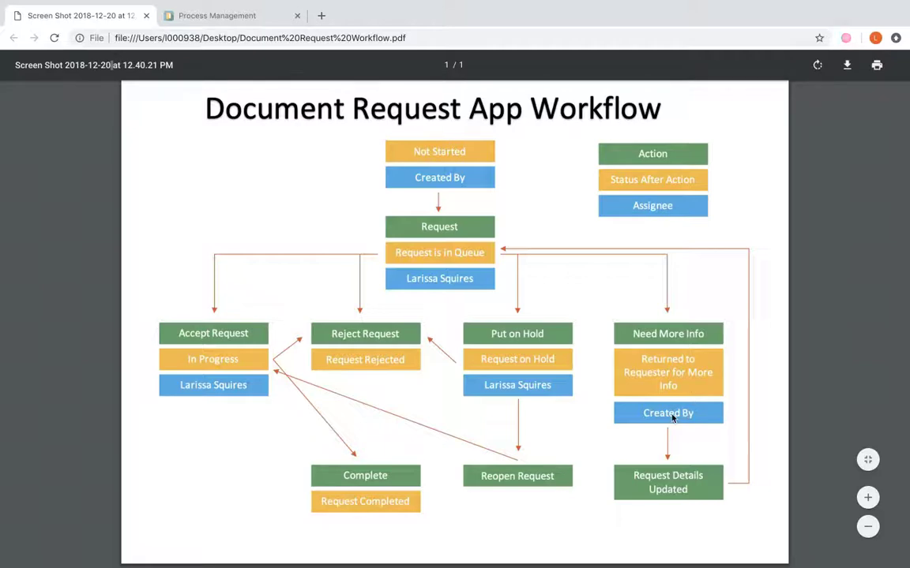
{"action": "left_click", "coordinate": [199, 18]}
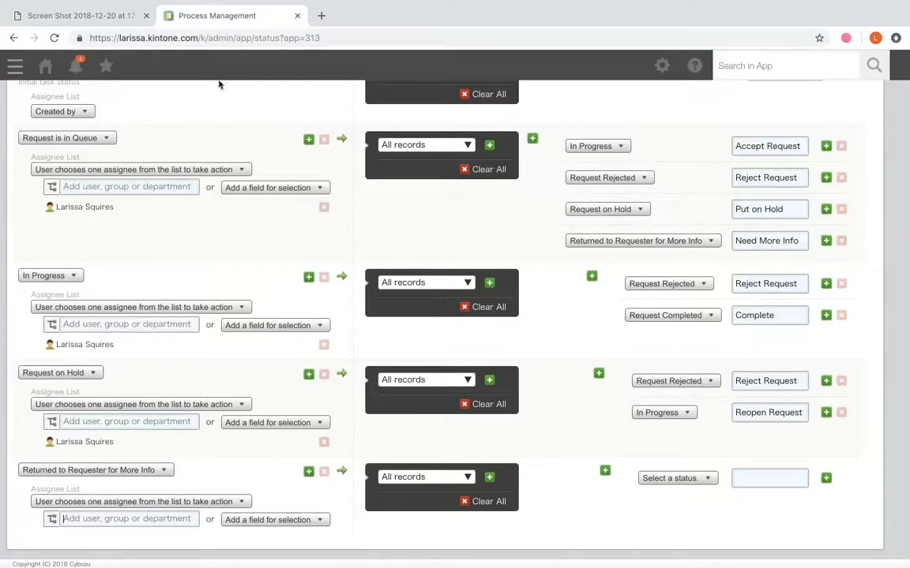
{"action": "left_click", "coordinate": [164, 518]}
{"action": "left_click", "coordinate": [266, 520]}
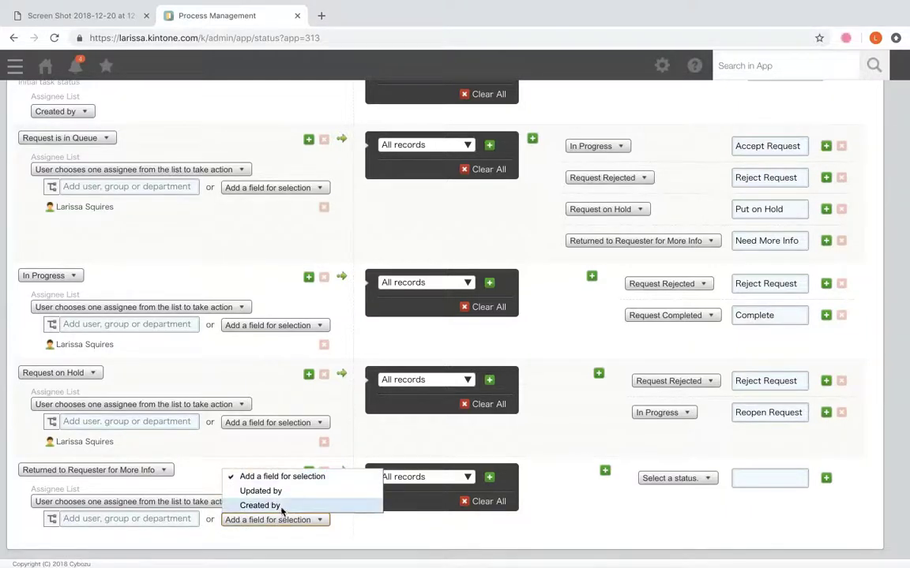
{"action": "left_click", "coordinate": [258, 504]}
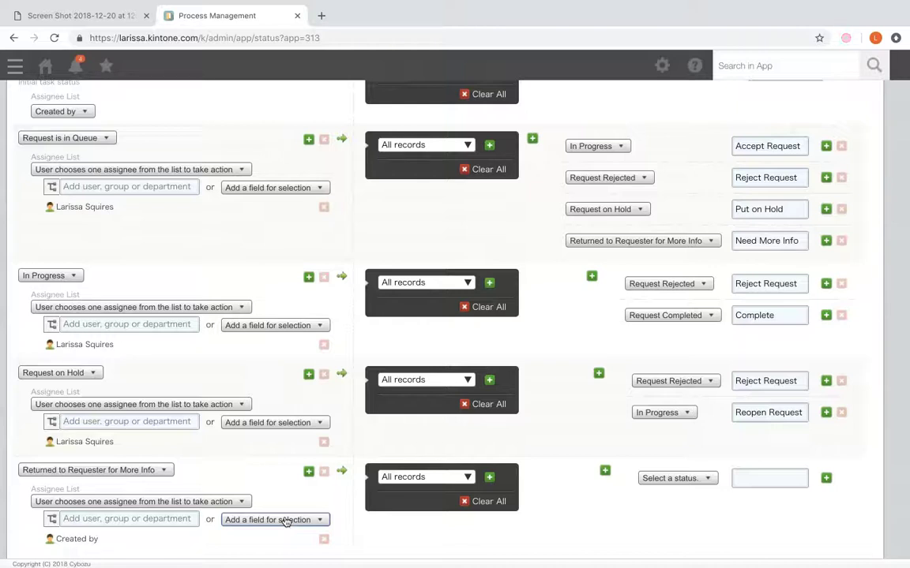
Give "Returned to Requester for More Info" an action named "Request Details Updated" that leads to the "Request is in Queue" status.
{"action": "left_click", "coordinate": [750, 477]}
{"action": "type", "text": "Request "}
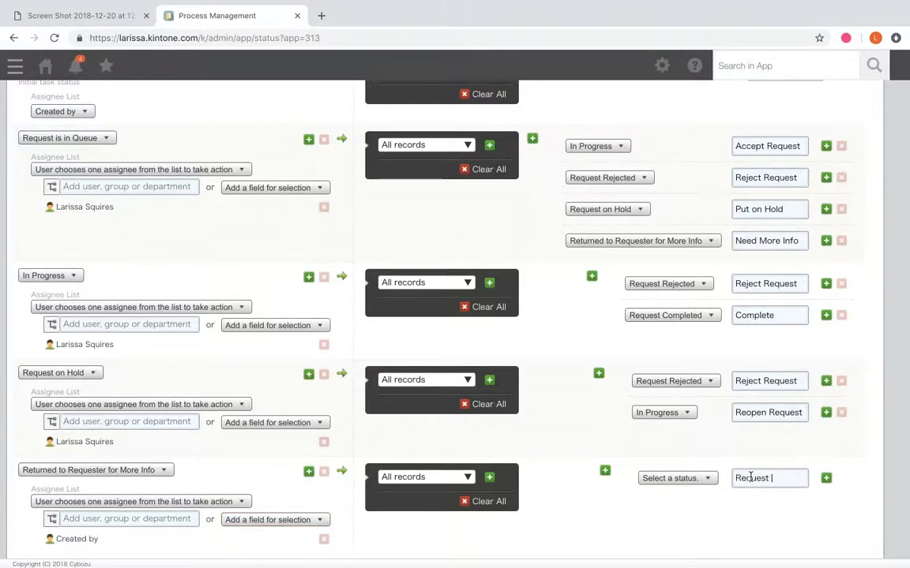
{"action": "type", "text": "Details Updated"}
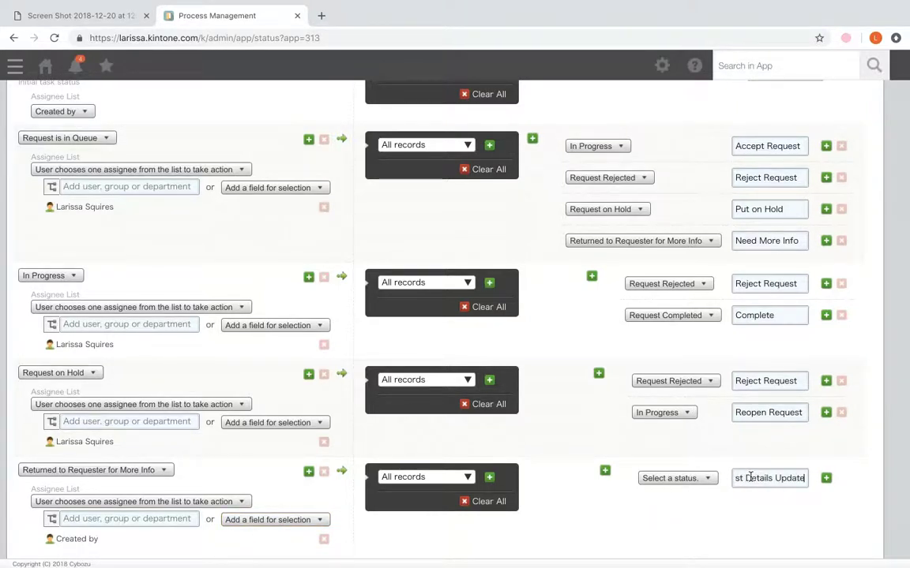
{"action": "left_click", "coordinate": [705, 479]}
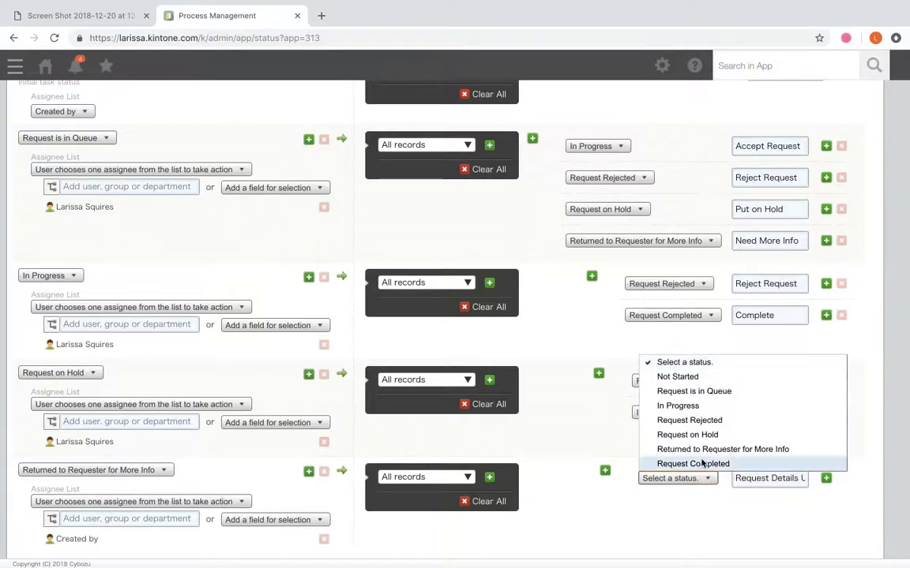
{"action": "left_click", "coordinate": [710, 393]}
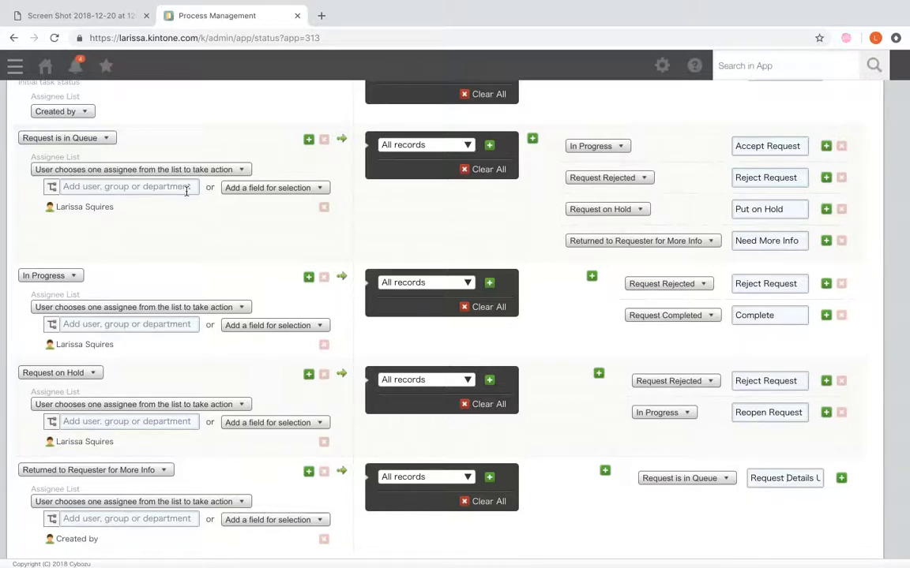
Review the status and process flow settings and enable process management for the app.
{"action": "scroll", "coordinate": [182, 234], "scroll_direction": "down", "scroll_amount": 1}
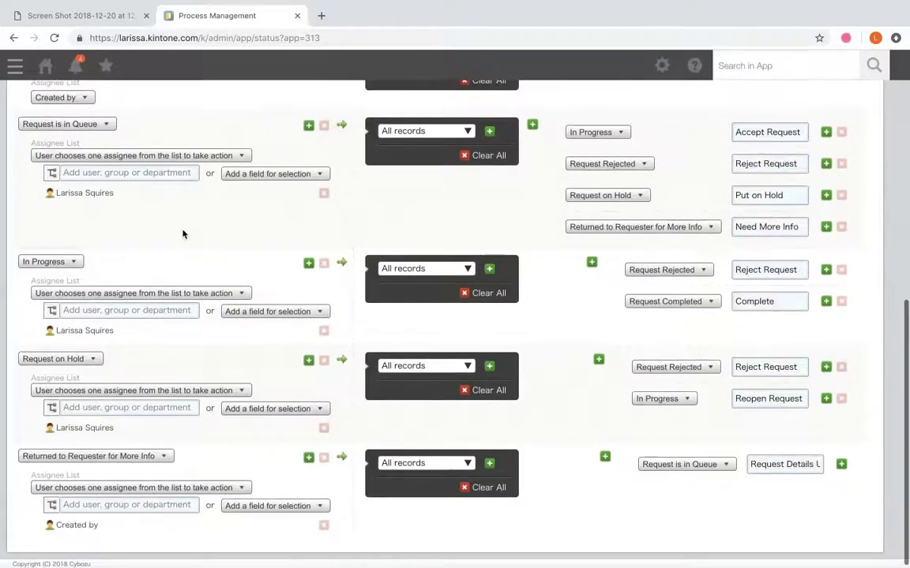
{"action": "scroll", "coordinate": [183, 233], "scroll_direction": "up", "scroll_amount": 7}
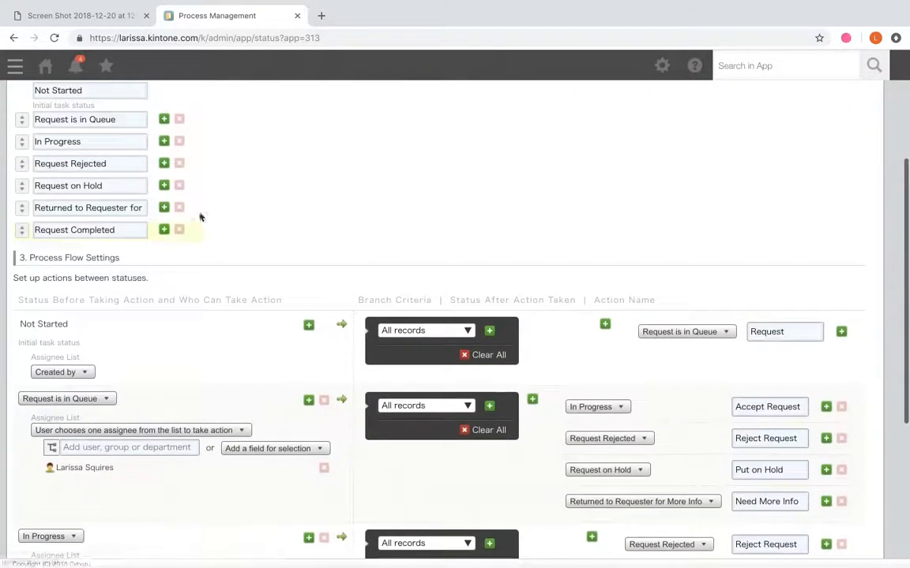
{"action": "scroll", "coordinate": [199, 218], "scroll_direction": "up", "scroll_amount": 4}
{"action": "scroll", "coordinate": [210, 208], "scroll_direction": "down", "scroll_amount": 8}
{"action": "scroll", "coordinate": [210, 208], "scroll_direction": "up", "scroll_amount": 6}
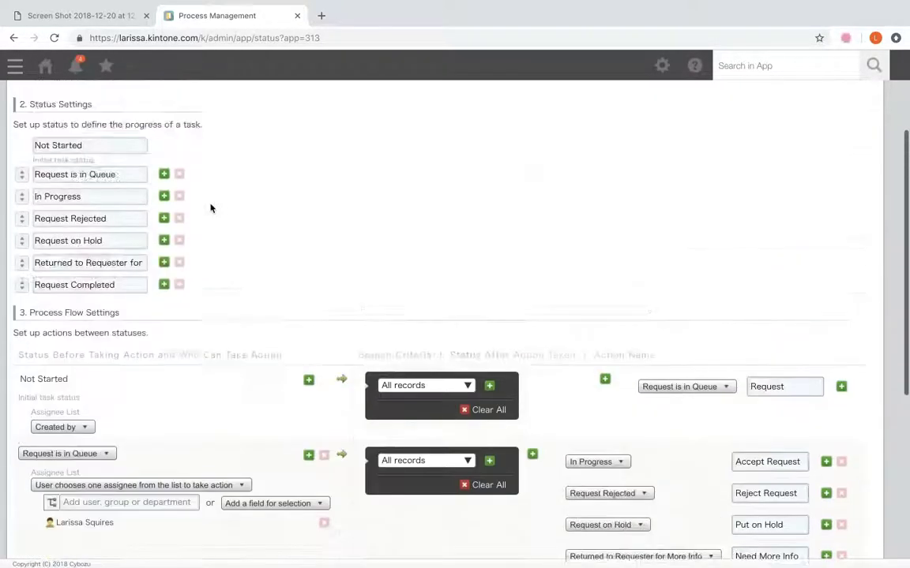
{"action": "scroll", "coordinate": [210, 207], "scroll_direction": "up", "scroll_amount": 3}
{"action": "left_click", "coordinate": [24, 187]}
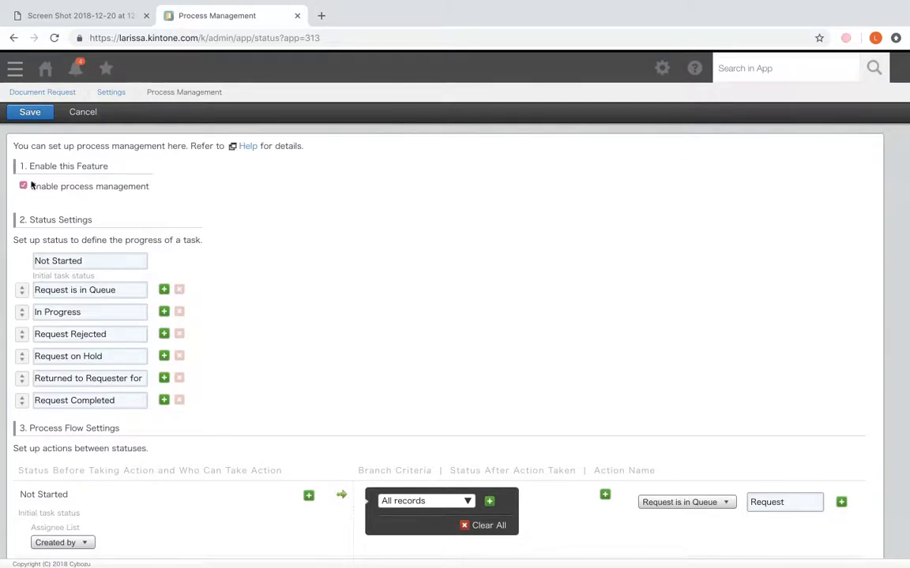
Save the process management settings and update the Document Request app.
{"action": "left_click", "coordinate": [38, 117]}
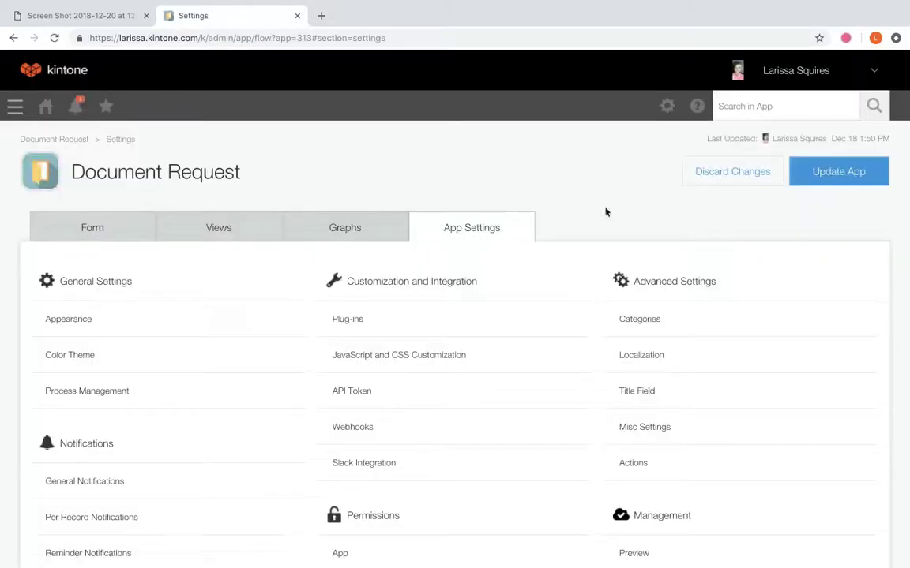
{"action": "left_click", "coordinate": [833, 173]}
{"action": "left_click", "coordinate": [513, 385]}
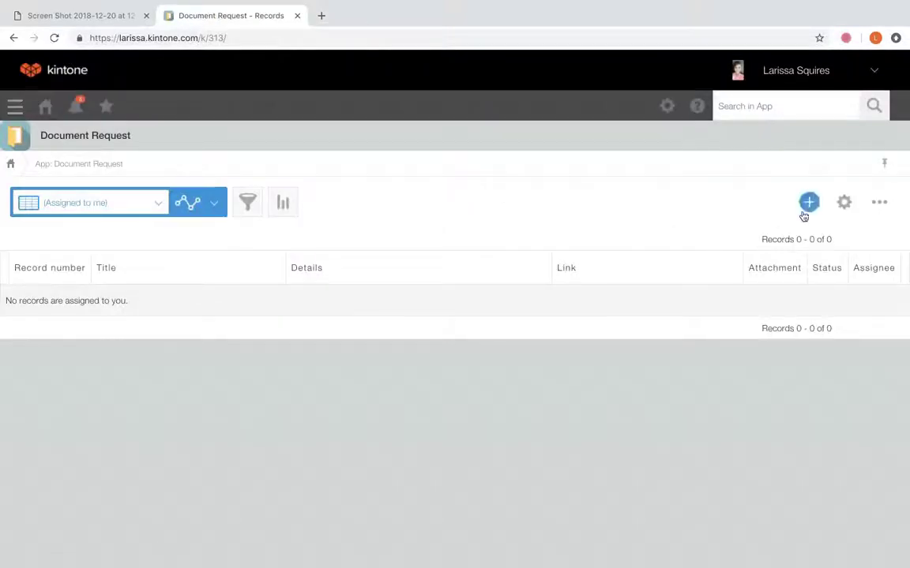
Save a new record titled "Test 1" and run its Request action to move it to "Request is in Queue".
{"action": "left_click", "coordinate": [807, 204]}
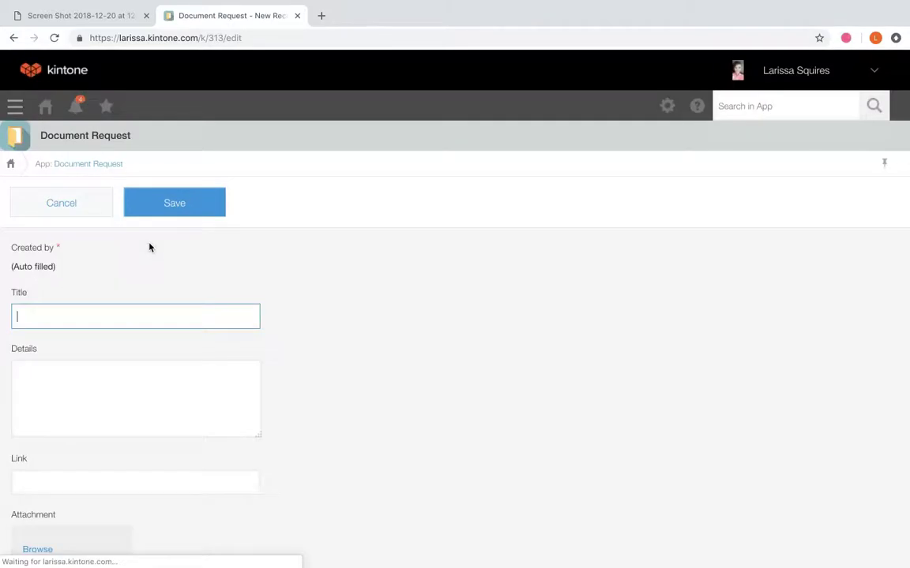
{"action": "type", "text": "Test 1"}
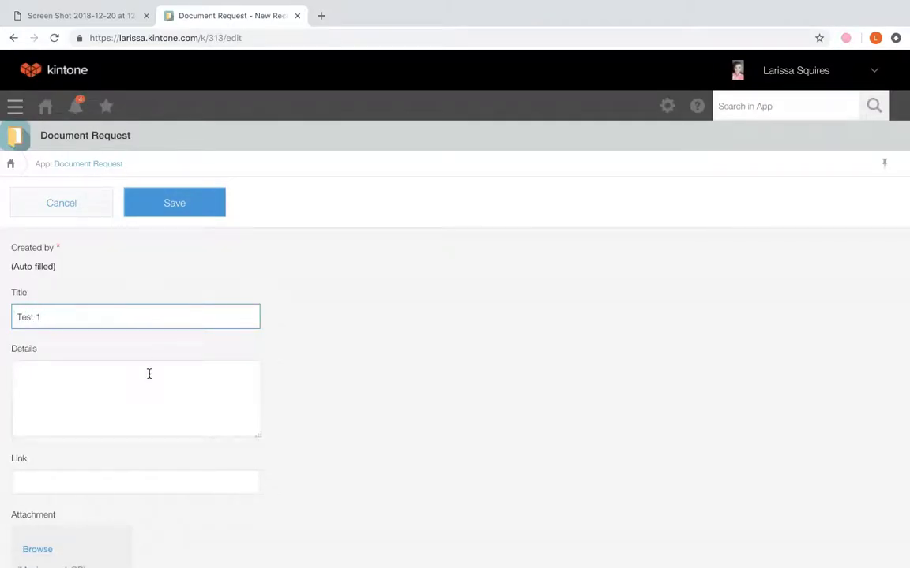
{"action": "left_click", "coordinate": [168, 204]}
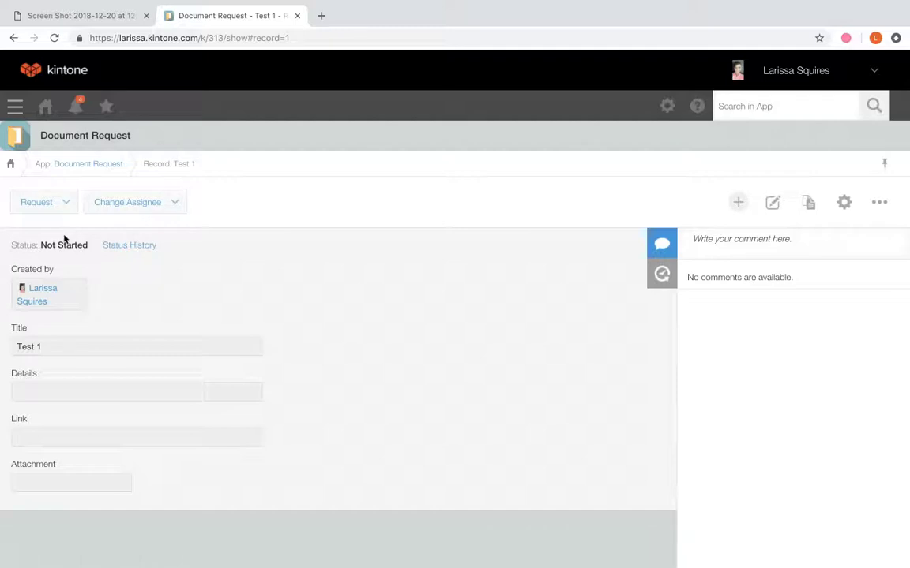
{"action": "left_click", "coordinate": [68, 202]}
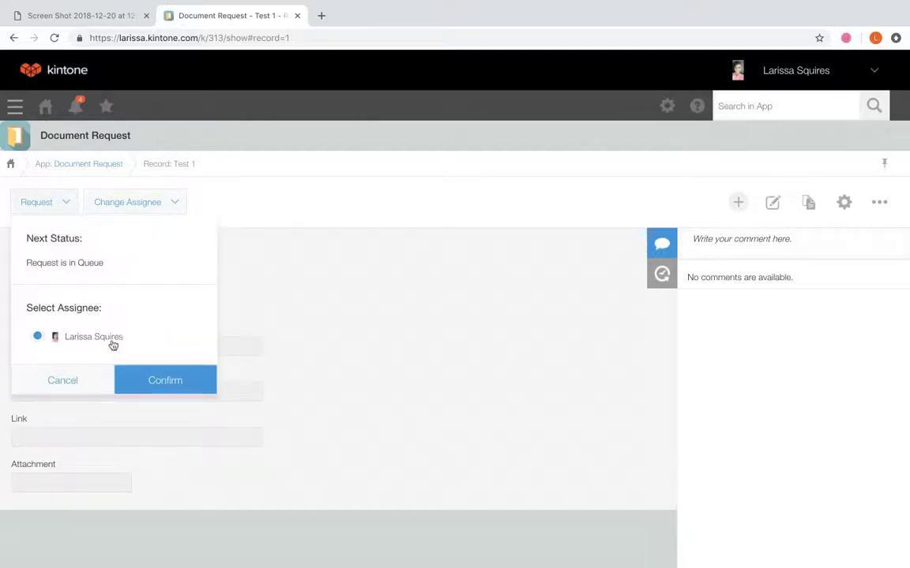
{"action": "left_click", "coordinate": [170, 384]}
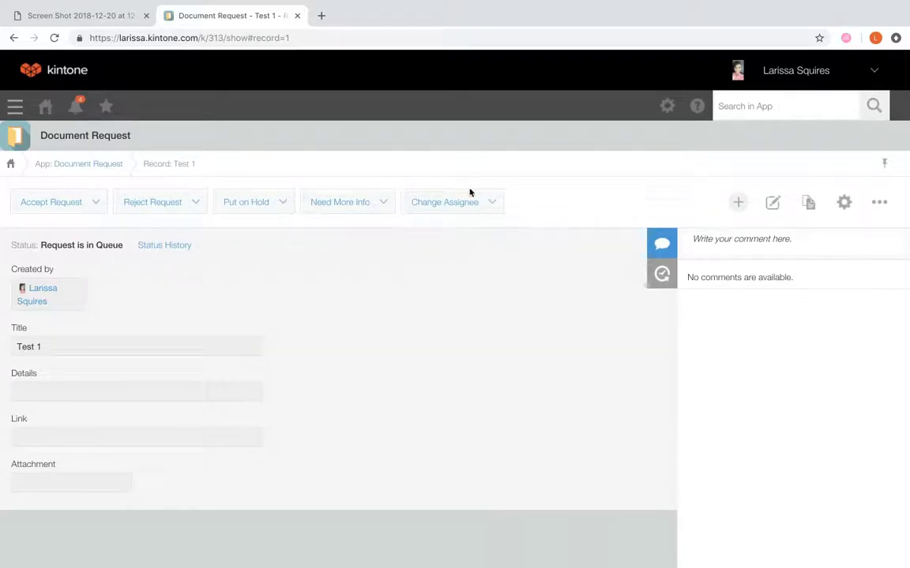
Run Need More Info on the "Test 1" record and send it back to "Request is in Queue" with Request Details Updated.
{"action": "left_click", "coordinate": [380, 203]}
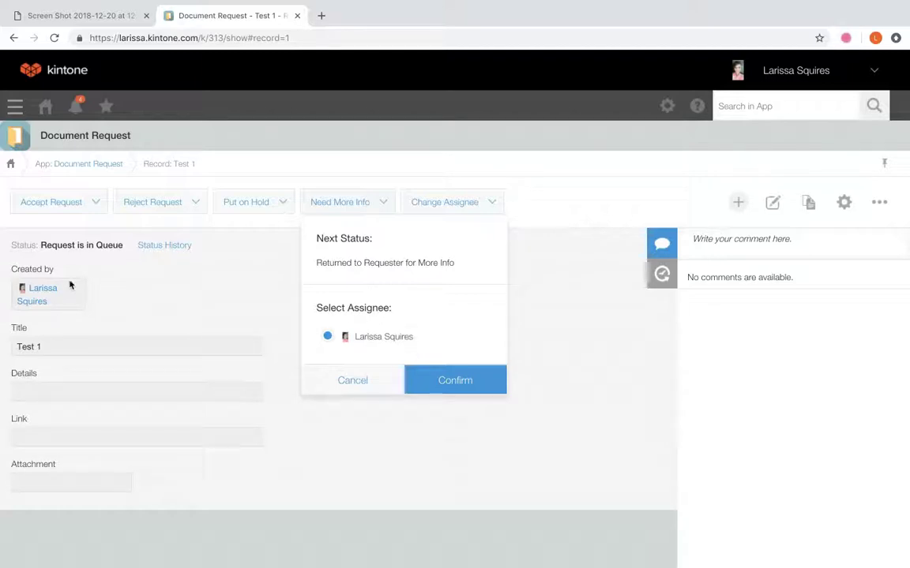
{"action": "left_click", "coordinate": [480, 386]}
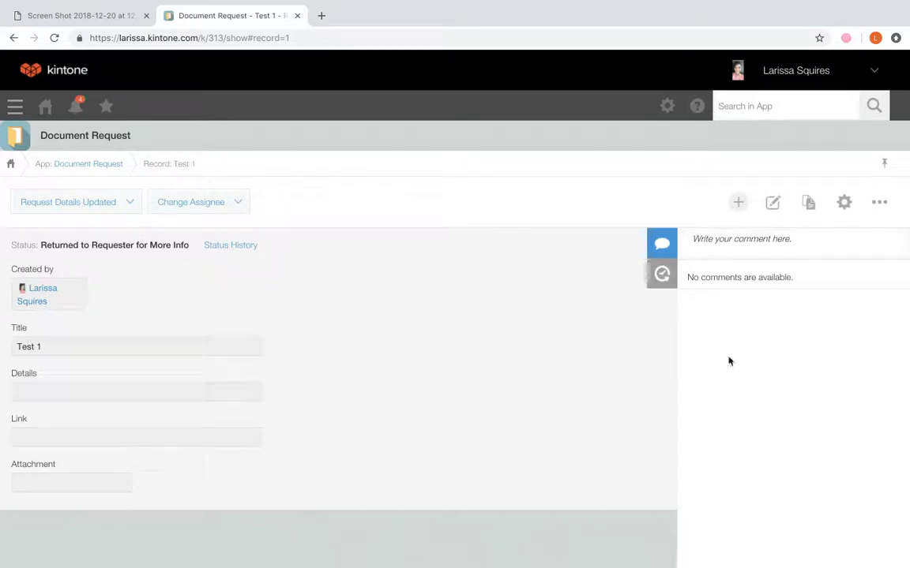
{"action": "left_click", "coordinate": [122, 202]}
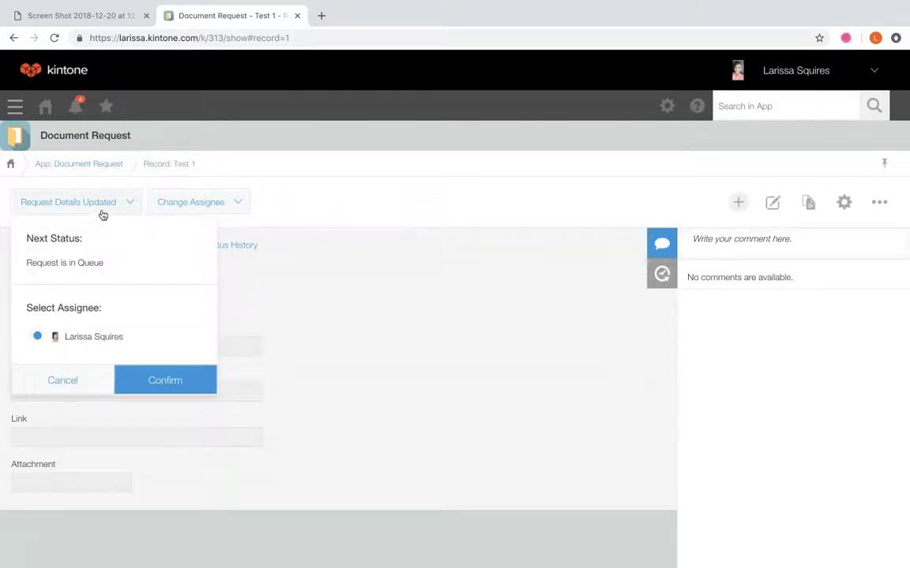
{"action": "left_click", "coordinate": [164, 377]}
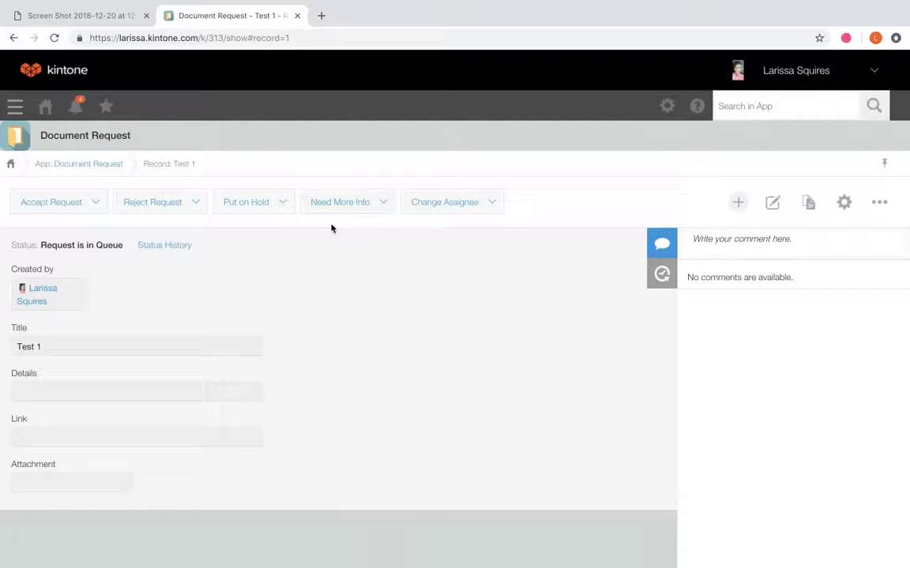
Accept the "Test 1" request to put it "In Progress" and, following the workflow diagram, run Complete to reach "Request Completed".
{"action": "left_click", "coordinate": [91, 204]}
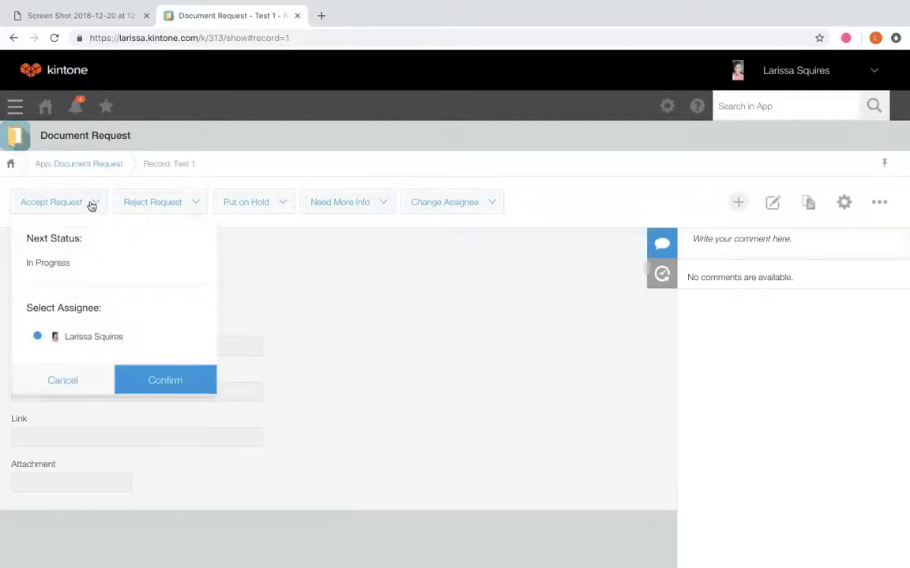
{"action": "left_click", "coordinate": [176, 380]}
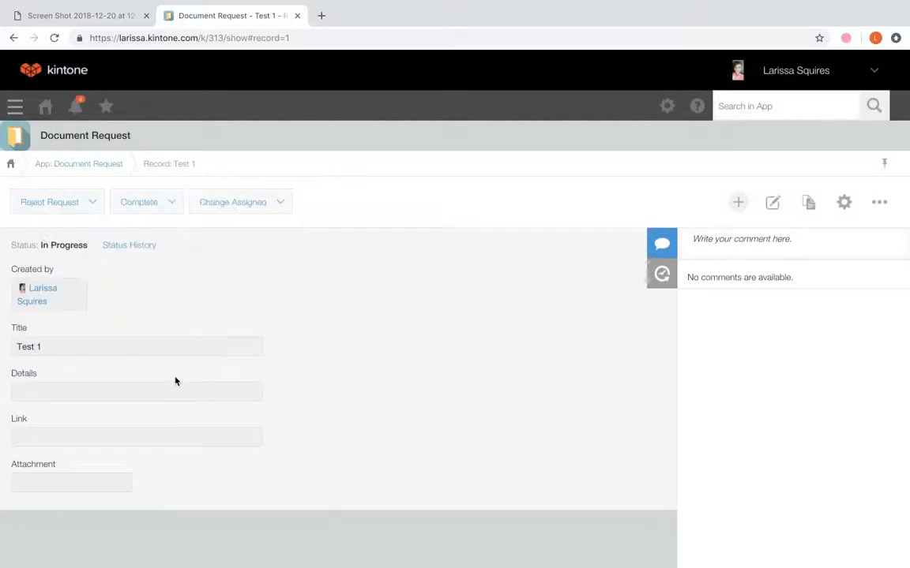
{"action": "left_click", "coordinate": [103, 13]}
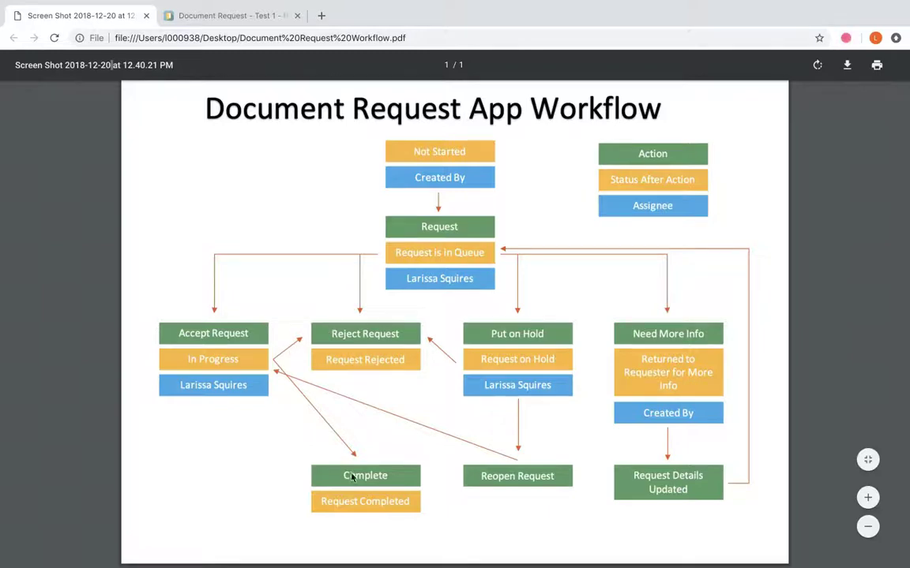
{"action": "left_click", "coordinate": [255, 22]}
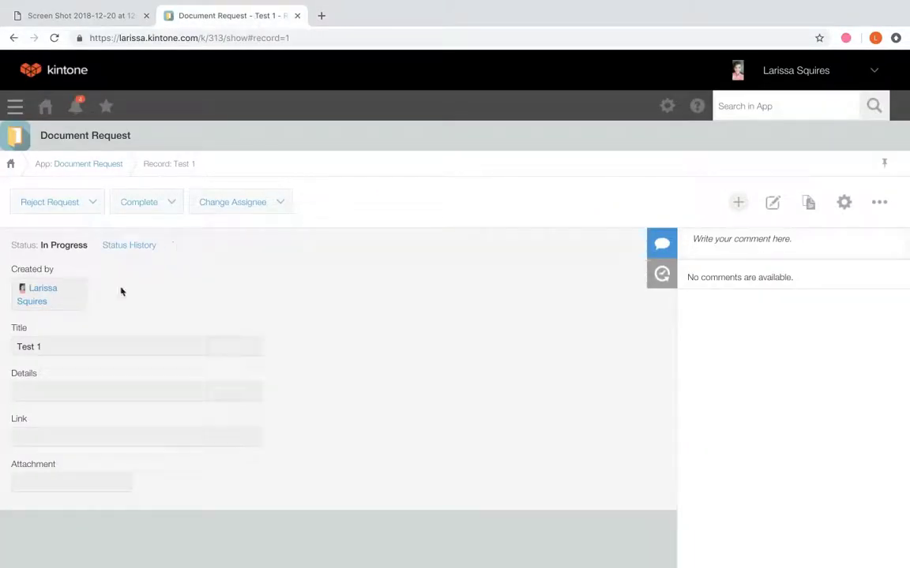
{"action": "left_click", "coordinate": [171, 210]}
{"action": "left_click", "coordinate": [264, 300]}
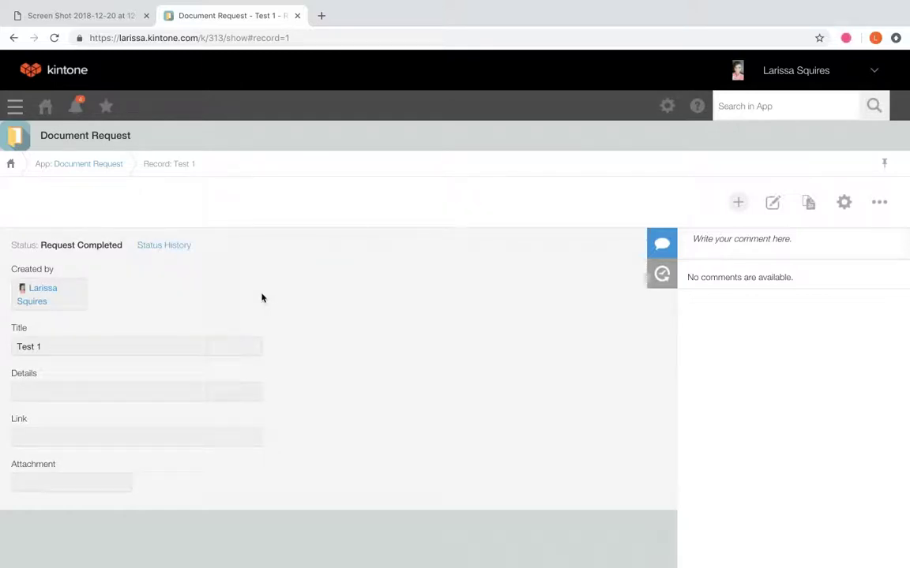